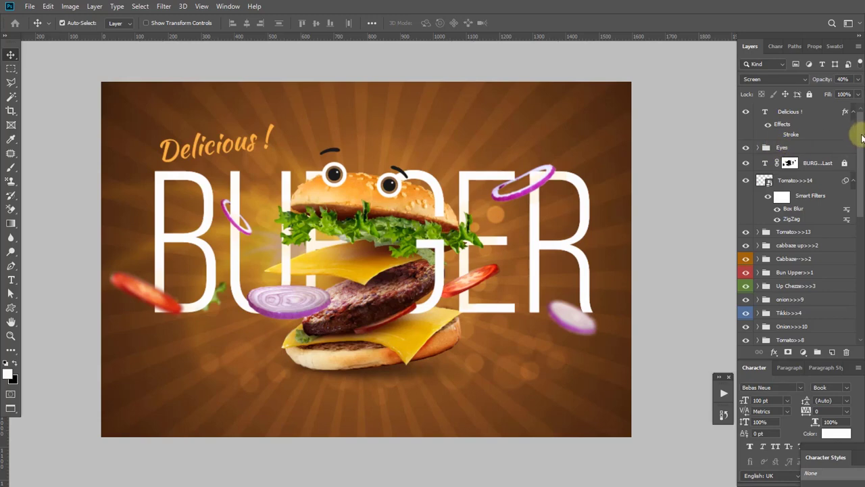
# Hide the text, eyes and topping layers, leaving only the brown radial gradient and Background
pyautogui.moveTo(745, 112); pyautogui.dragTo(765, 320)
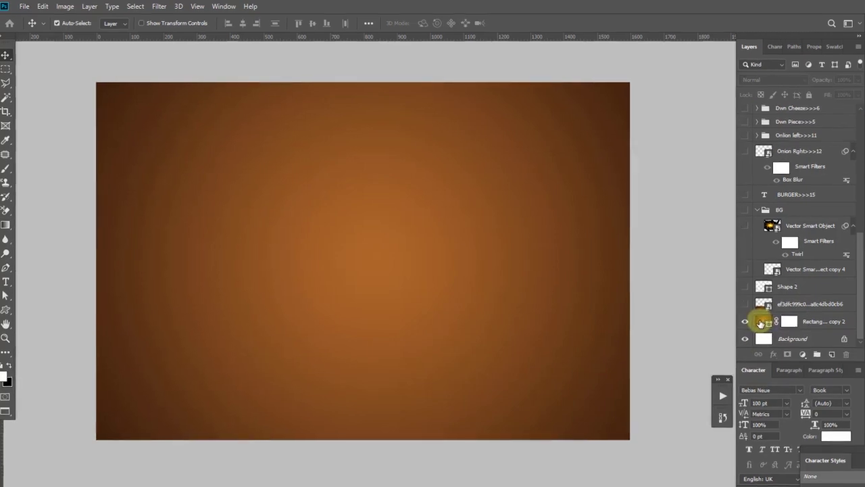
# Check the gradient fill: radial at 139% scale, orange centre fading to dark brown
pyautogui.doubleClick(767, 320)
pyautogui.click(665, 120)
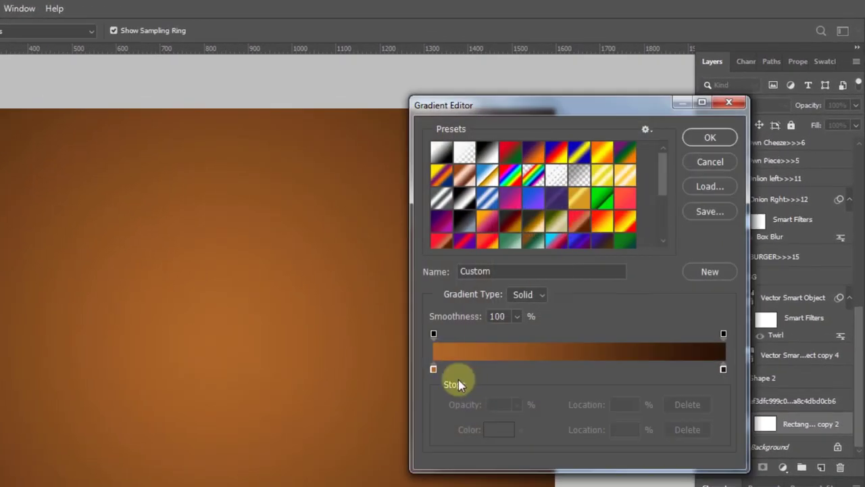
pyautogui.click(433, 366)
pyautogui.click(721, 368)
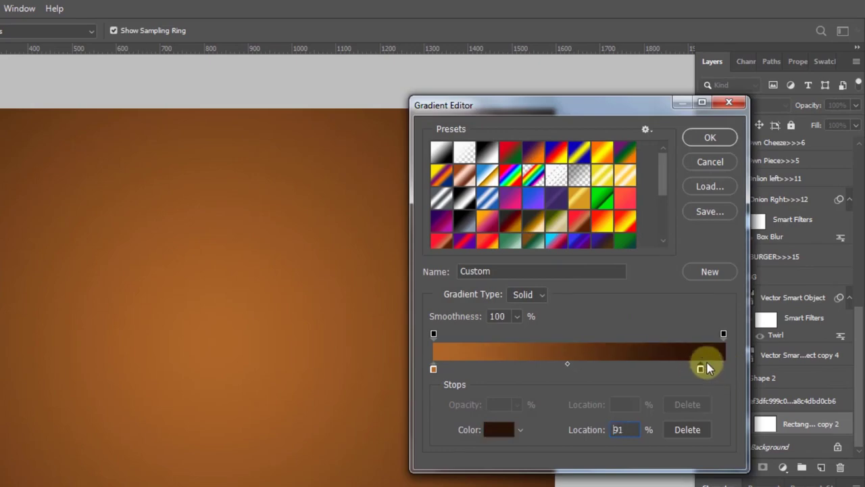
pyautogui.click(721, 142)
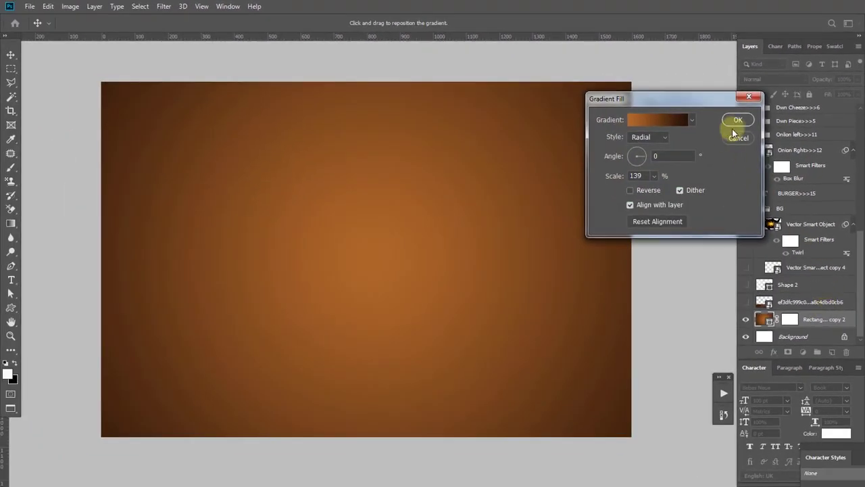
pyautogui.click(729, 139)
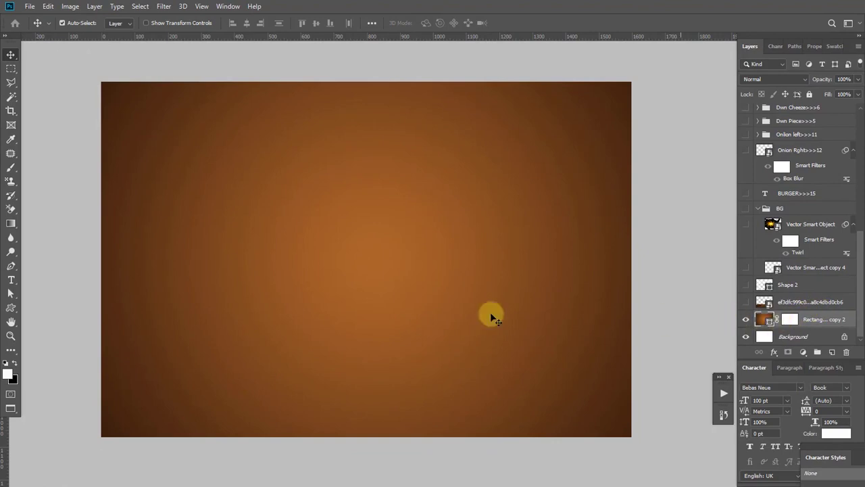
# Show the Bun Upper, Cabbaze, cabbaze up and Up Chezze layers above the background
pyautogui.scroll(2, 856, 261)
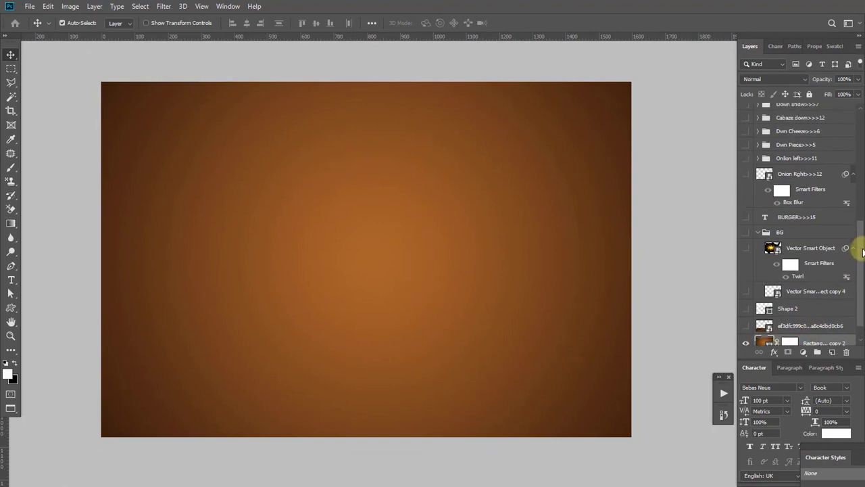
pyautogui.scroll(-2, 855, 261)
pyautogui.moveTo(858, 272)
pyautogui.mouseDown()
pyautogui.moveTo(860, 131)
pyautogui.moveTo(862, 167)
pyautogui.mouseUp()
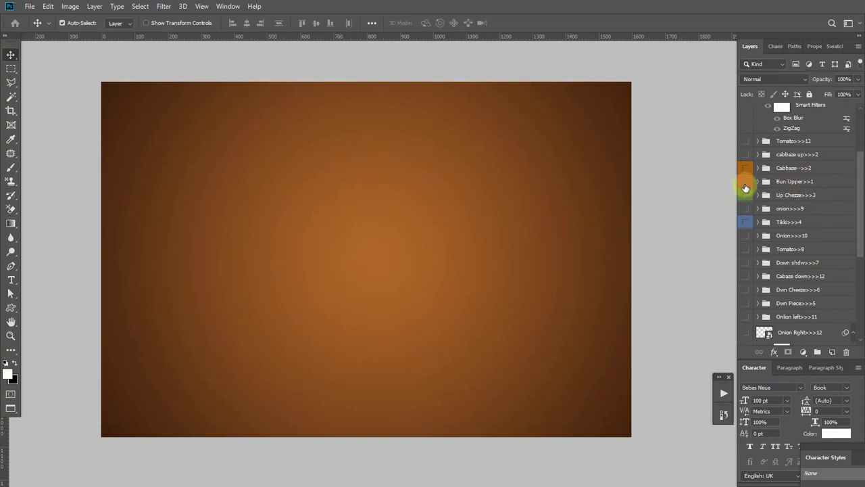
pyautogui.click(745, 183)
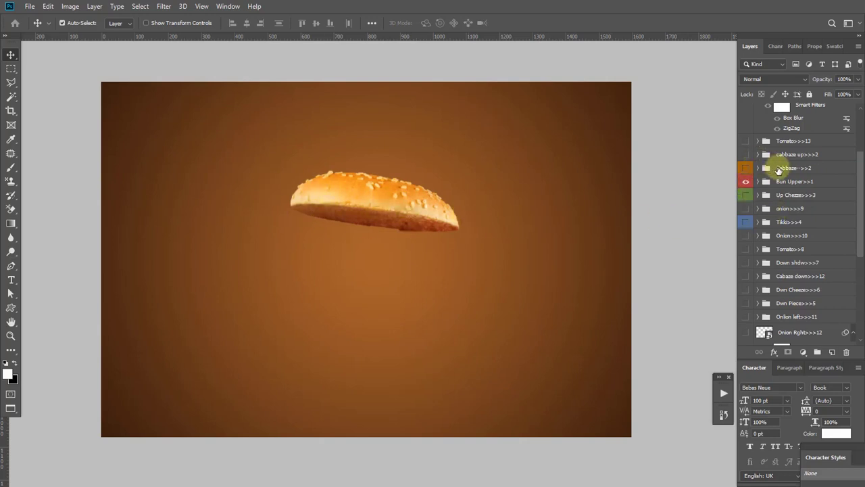
pyautogui.click(746, 169)
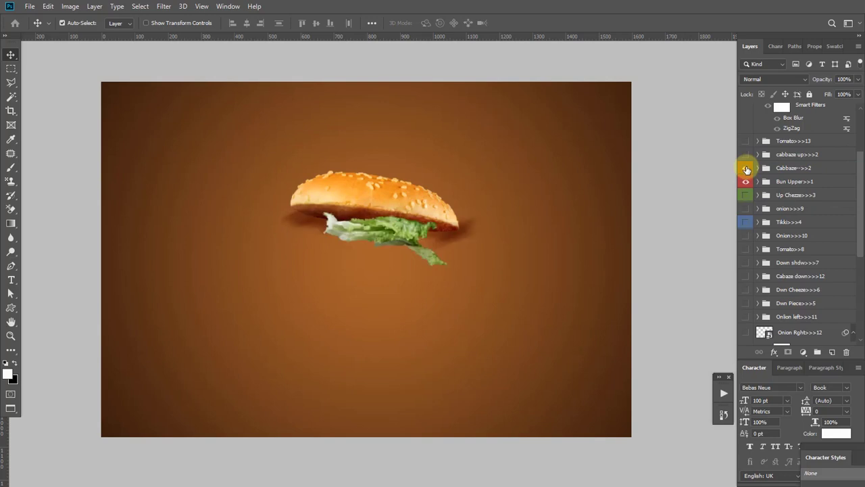
pyautogui.click(746, 154)
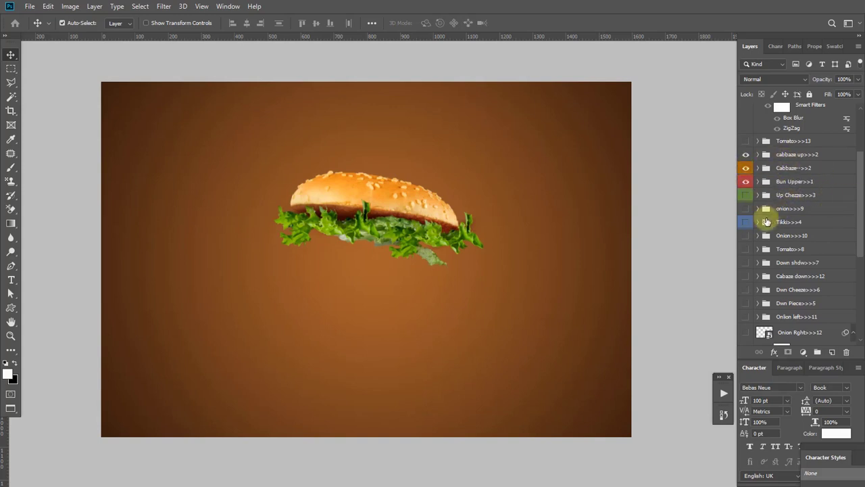
pyautogui.click(746, 195)
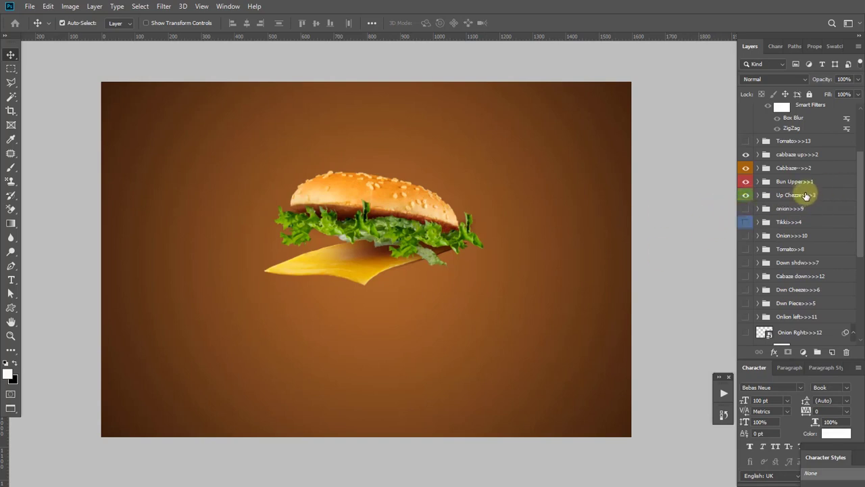
# Turn on the Tikki, Dwn Piece, Dwn Cheeze, Down shdw and Tomato>>8 layers
pyautogui.click(746, 223)
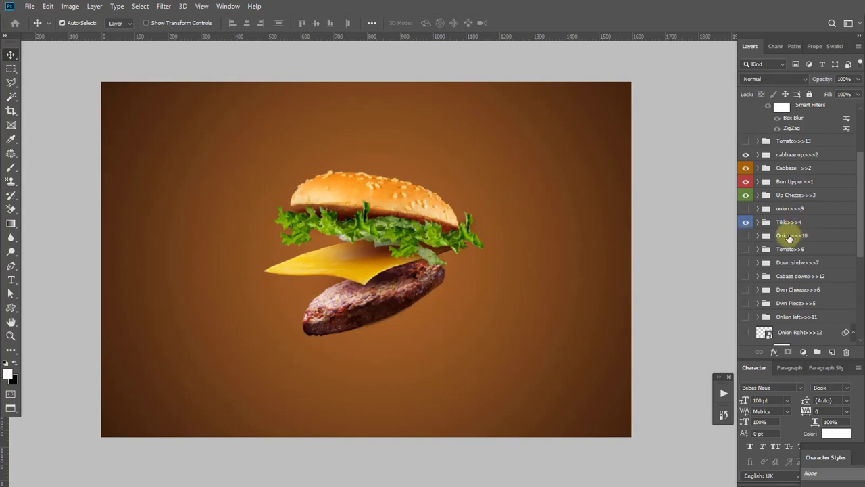
pyautogui.click(745, 304)
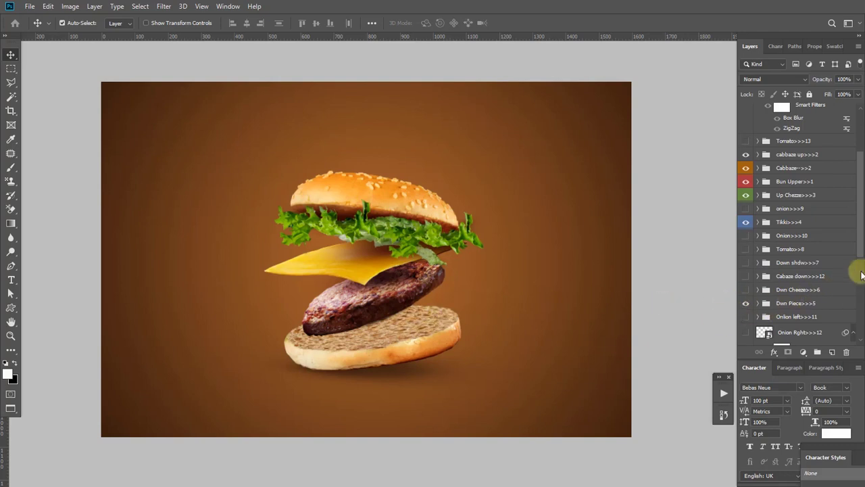
pyautogui.click(744, 290)
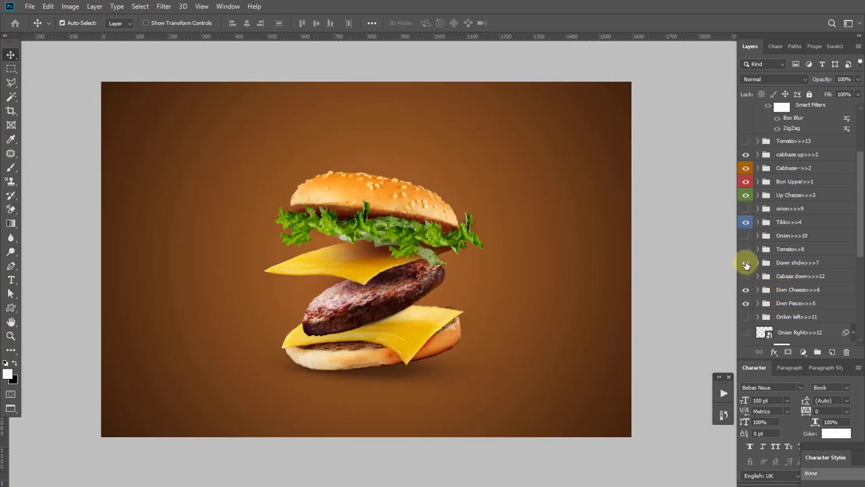
pyautogui.click(746, 264)
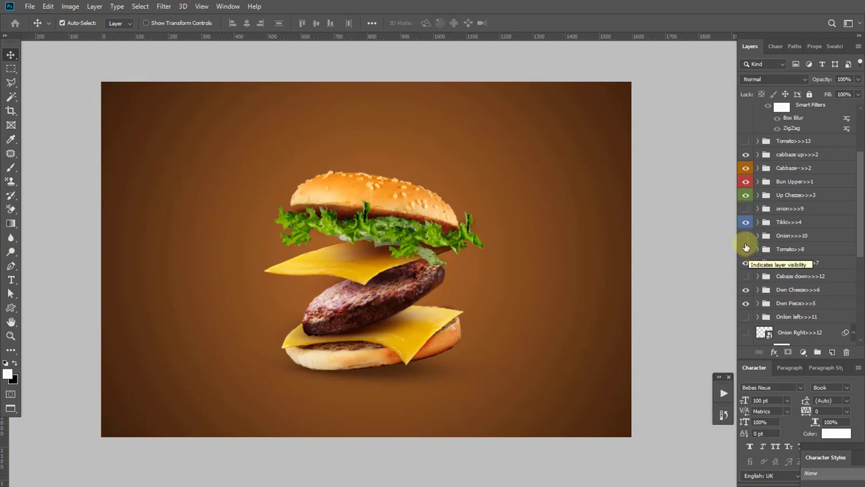
pyautogui.click(745, 249)
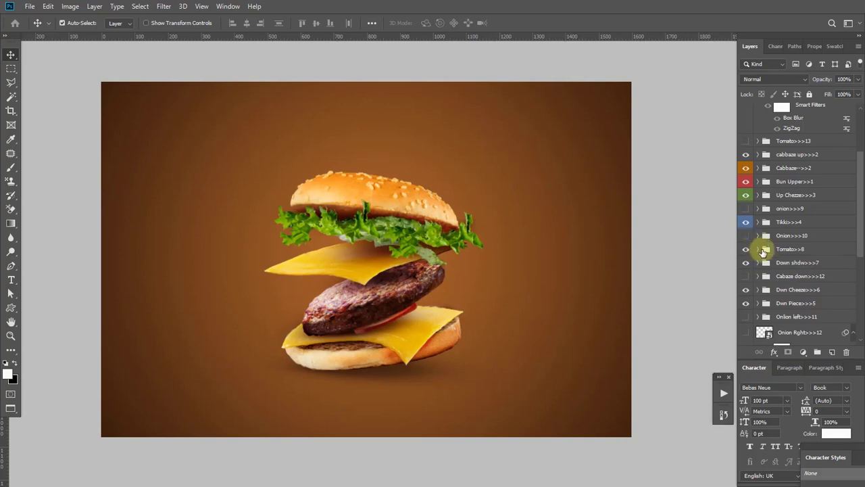
# Show the onion>>>9, Onion>>>10, Onlion left and Onion Rght onion rings around the burger
pyautogui.scroll(-1, 859, 218)
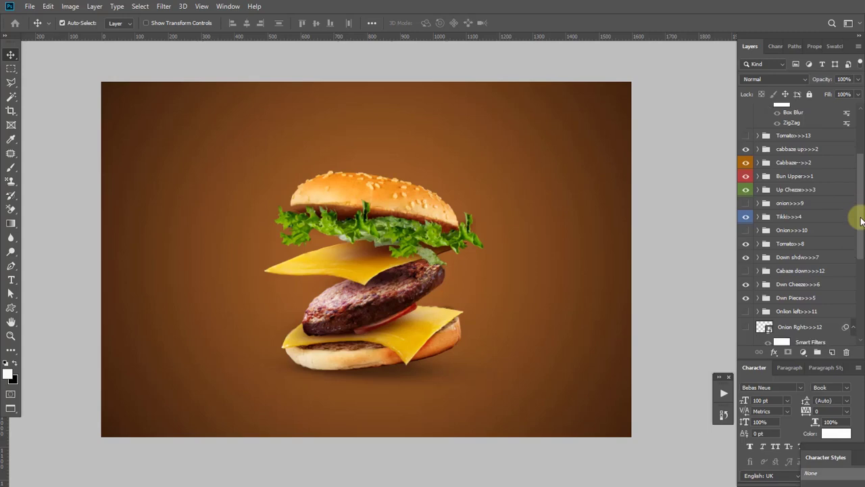
pyautogui.click(744, 204)
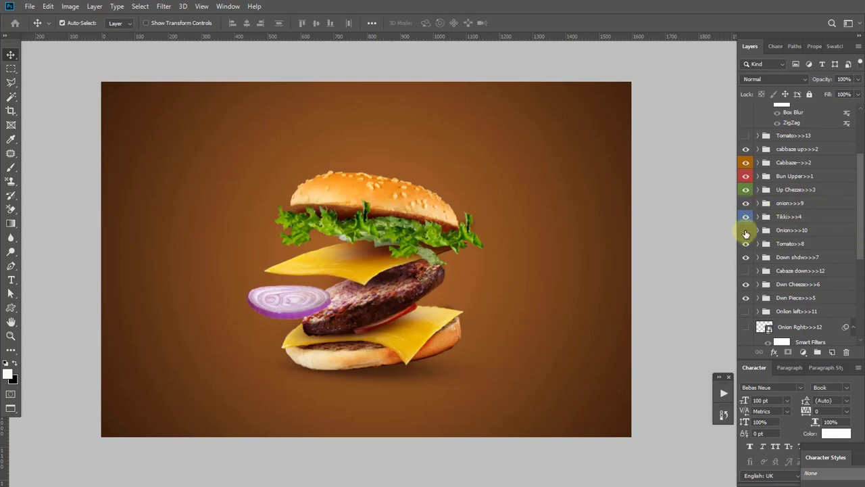
pyautogui.click(745, 230)
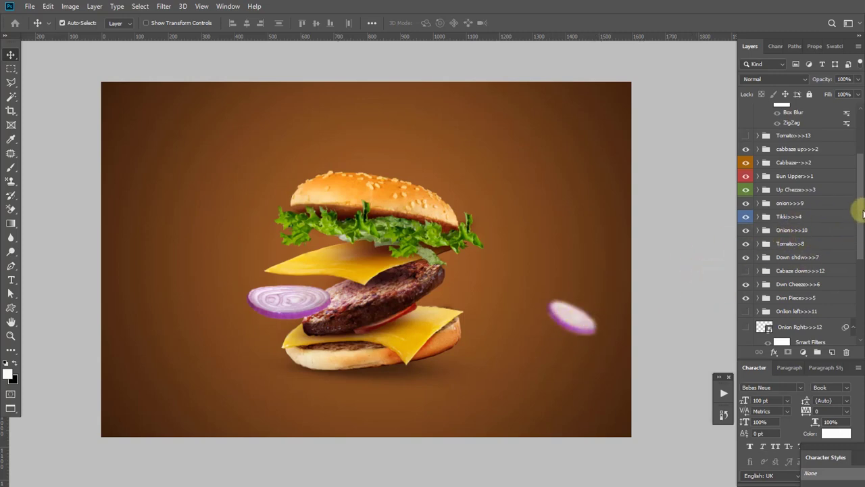
pyautogui.moveTo(862, 210); pyautogui.dragTo(862, 217)
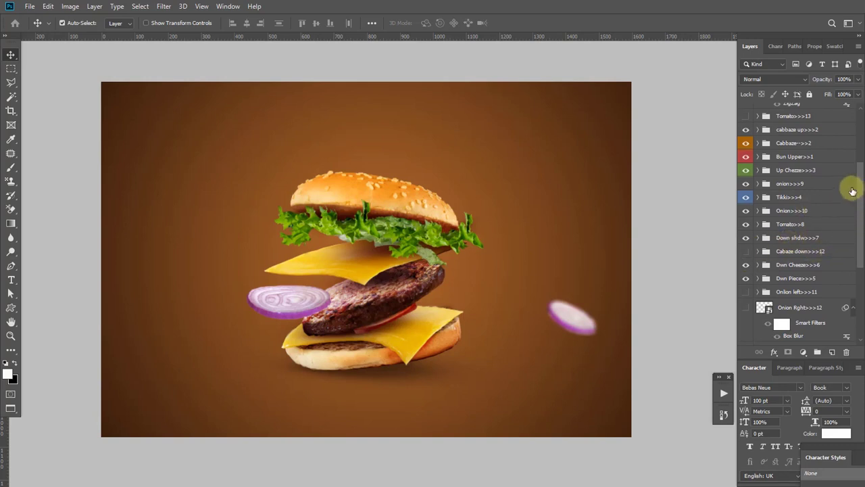
pyautogui.moveTo(859, 206); pyautogui.dragTo(862, 214)
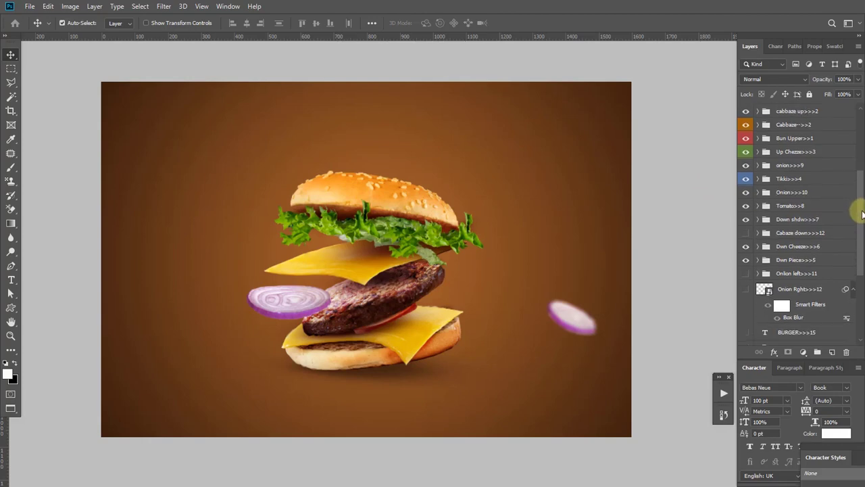
pyautogui.click(745, 273)
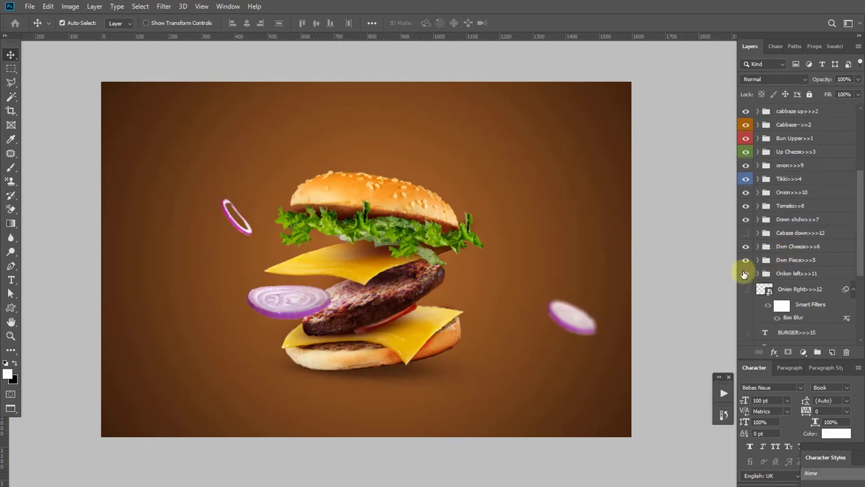
pyautogui.scroll(-3, 744, 274)
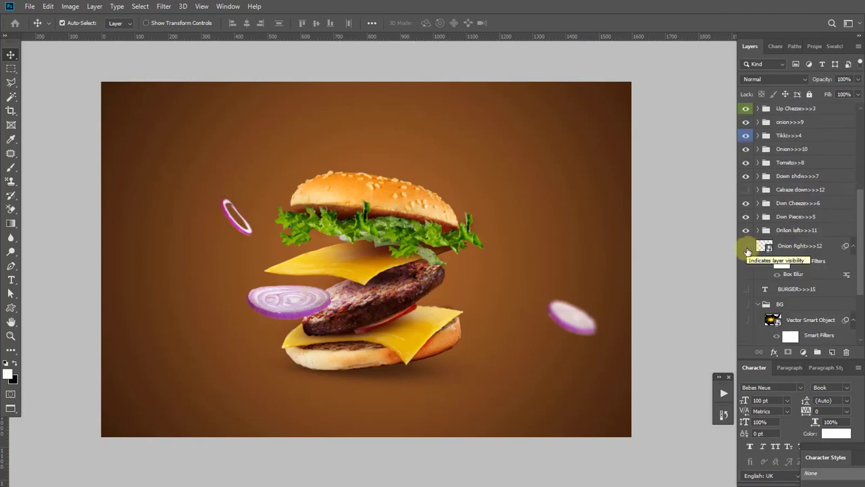
pyautogui.click(746, 246)
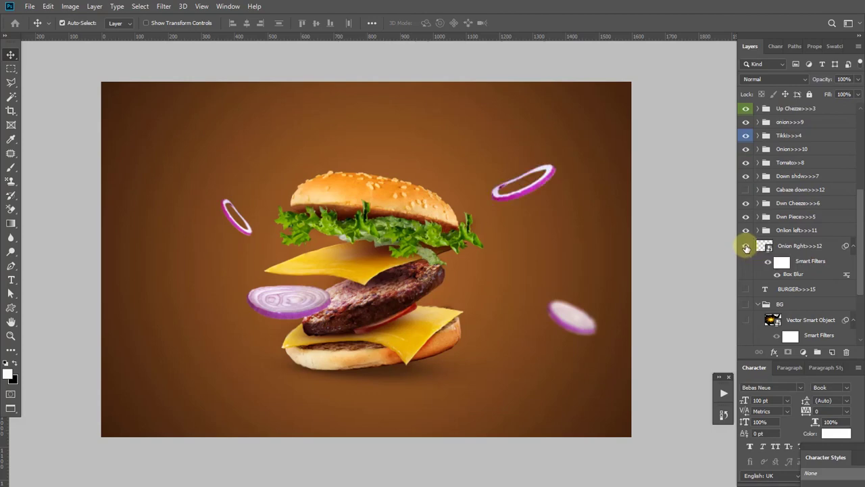
# Show the Tomato>>>13 and Tomato>>>14 slices beside the patty and blurred on the left
pyautogui.moveTo(862, 247); pyautogui.dragTo(859, 183)
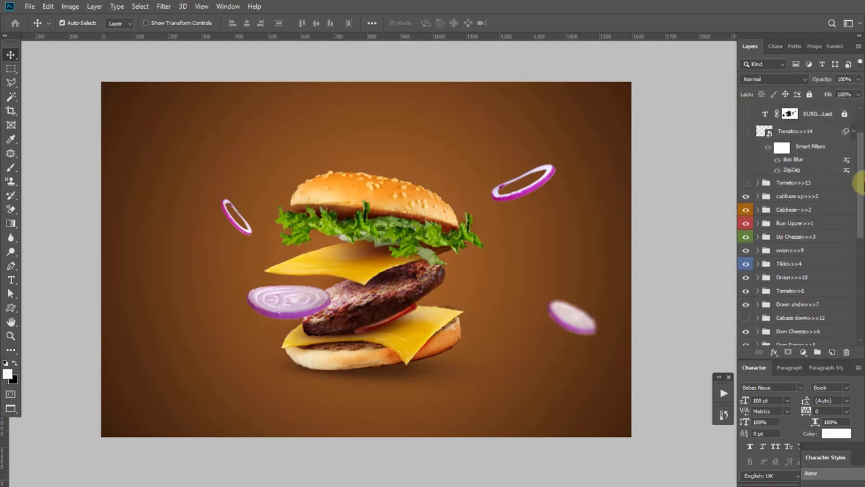
pyautogui.click(746, 202)
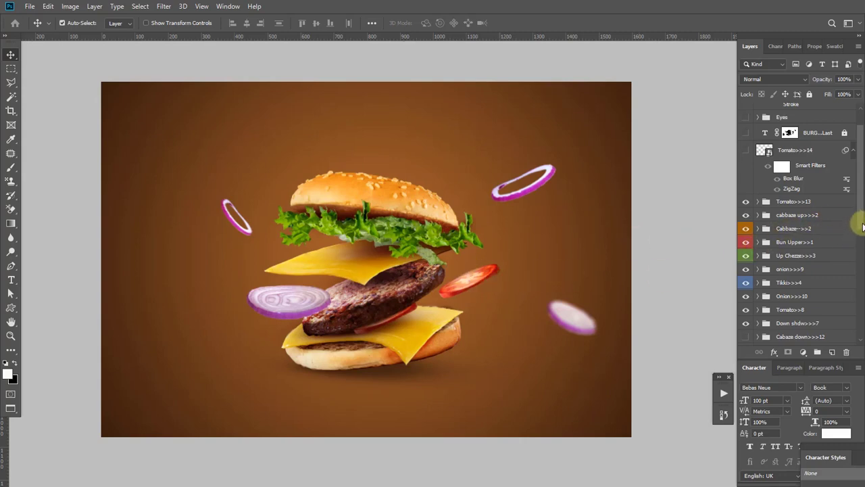
pyautogui.moveTo(861, 223); pyautogui.dragTo(861, 216)
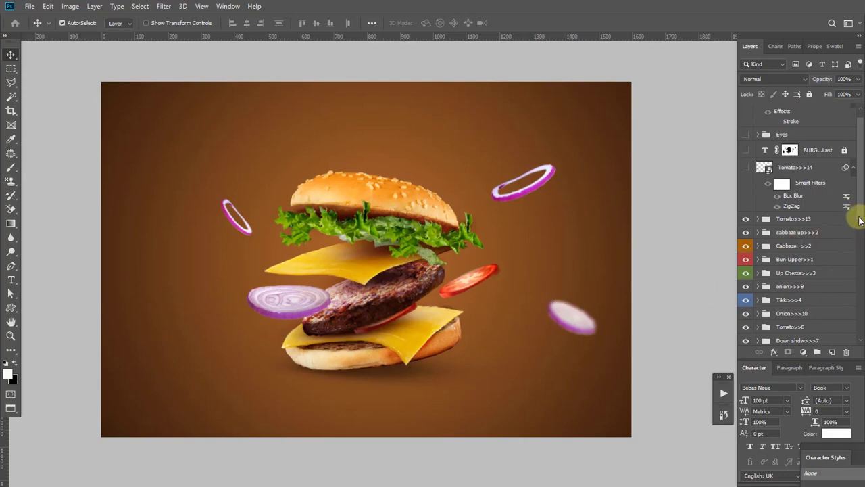
pyautogui.scroll(1, 860, 208)
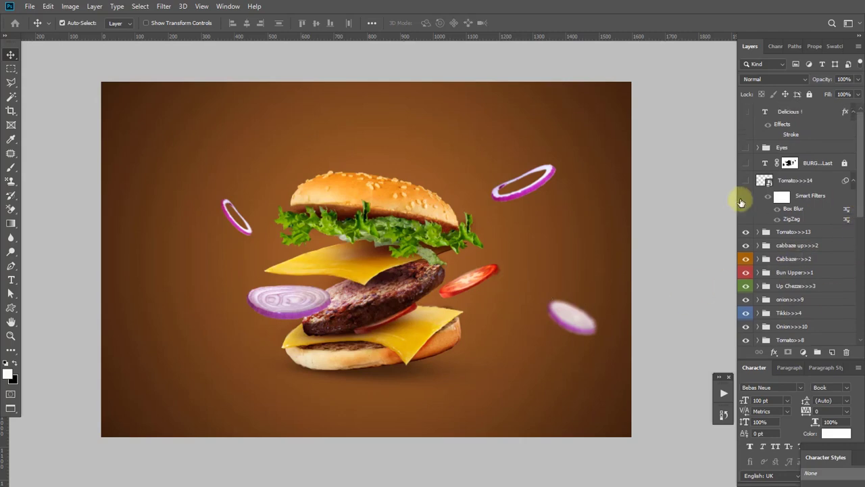
pyautogui.click(745, 180)
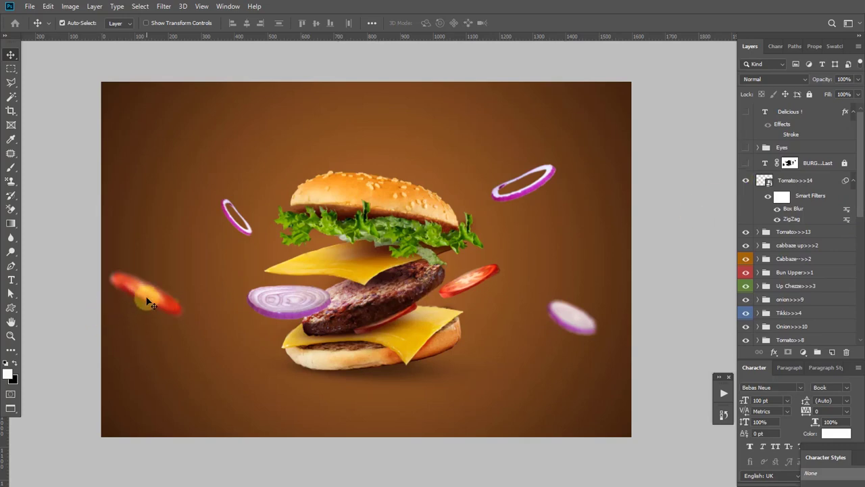
pyautogui.scroll(-5, 834, 261)
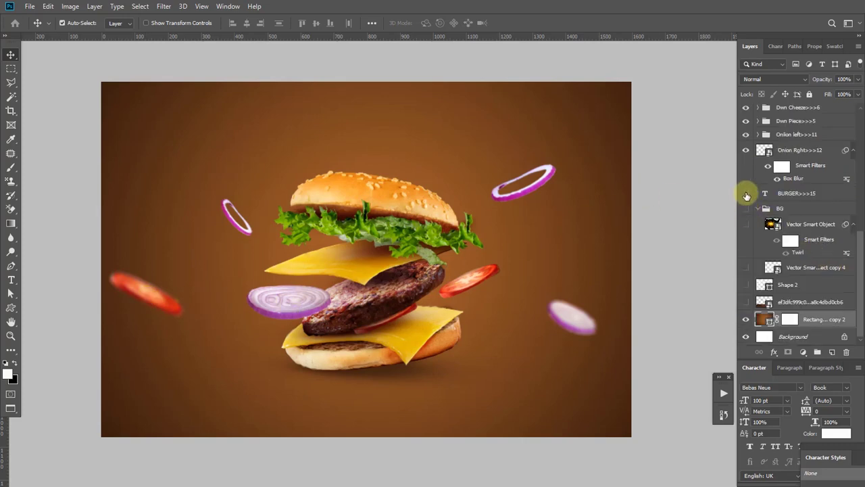
# Show the white BURGER text layer and re-enable its mask so the burger overlaps the letters
pyautogui.click(746, 194)
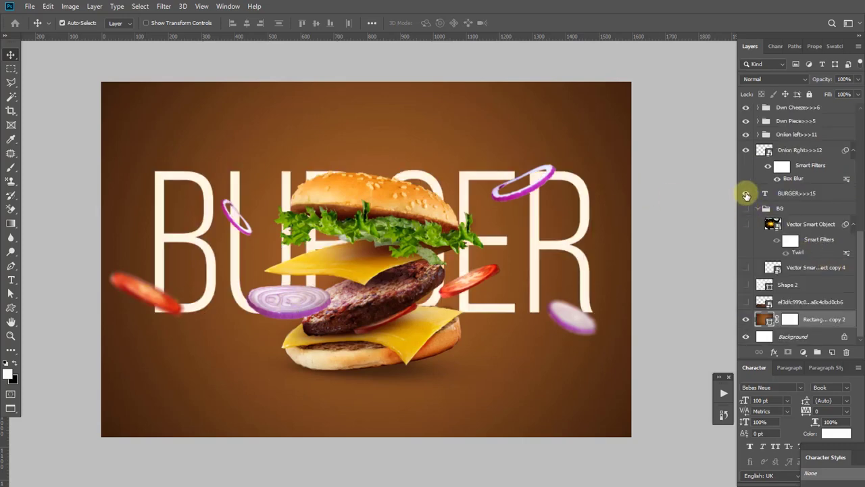
pyautogui.click(821, 196)
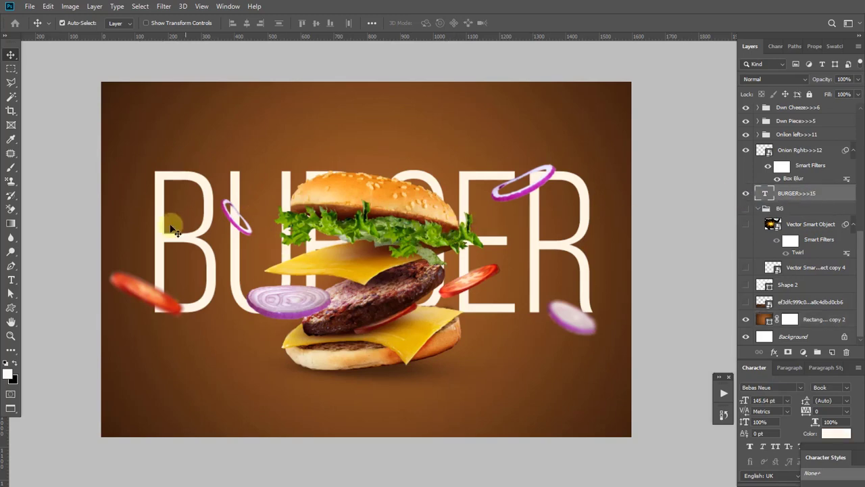
pyautogui.scroll(3, 860, 188)
pyautogui.moveTo(859, 188); pyautogui.dragTo(860, 108)
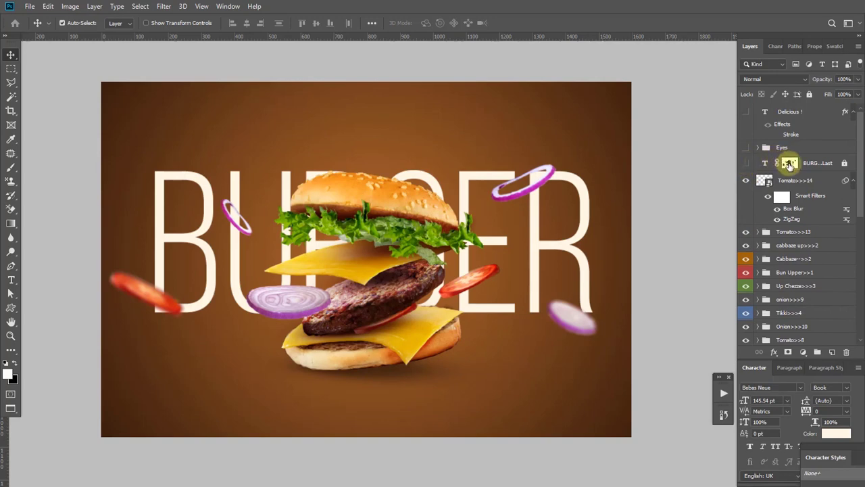
pyautogui.click(789, 163)
pyautogui.click(747, 164)
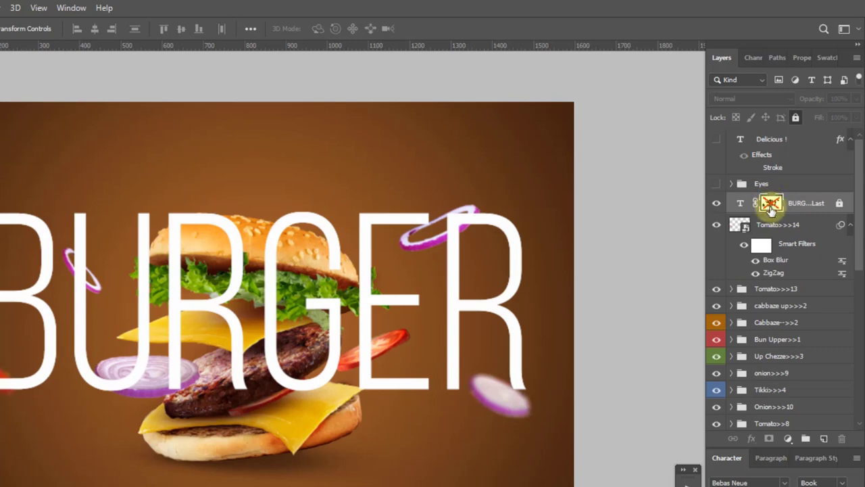
pyautogui.keyDown('shift'); pyautogui.click(771, 204); pyautogui.keyUp('shift')
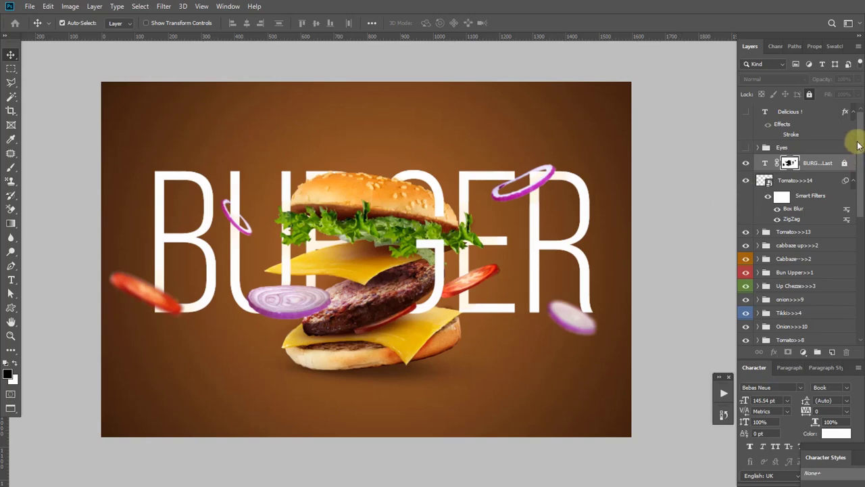
# Show the Delicious ! script, the yellow swirl glow and the bokeh light circles
pyautogui.click(746, 112)
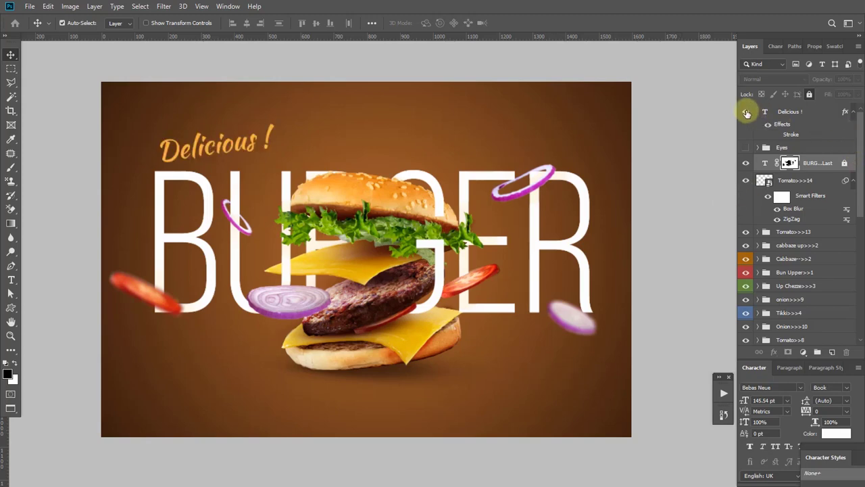
pyautogui.scroll(-10, 797, 169)
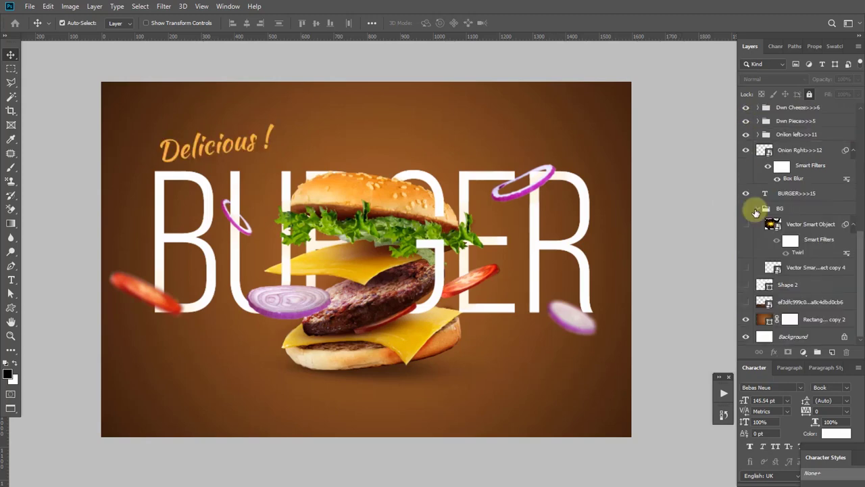
pyautogui.click(756, 209)
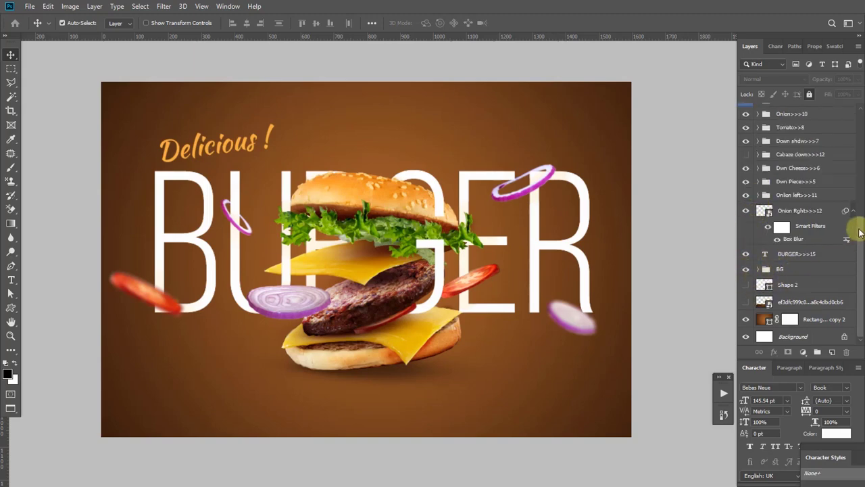
pyautogui.click(758, 269)
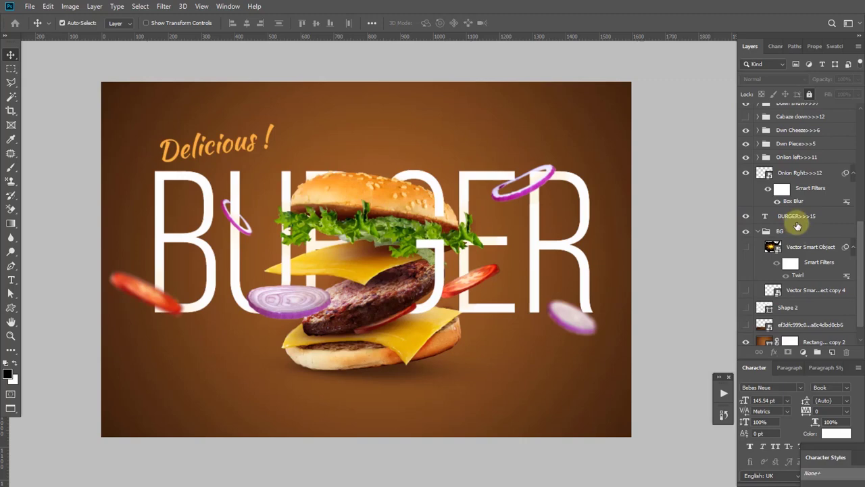
pyautogui.click(745, 247)
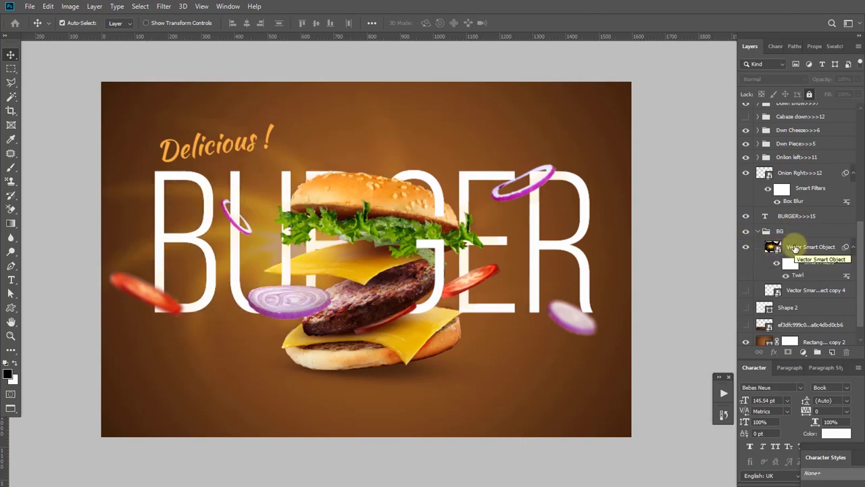
pyautogui.click(795, 248)
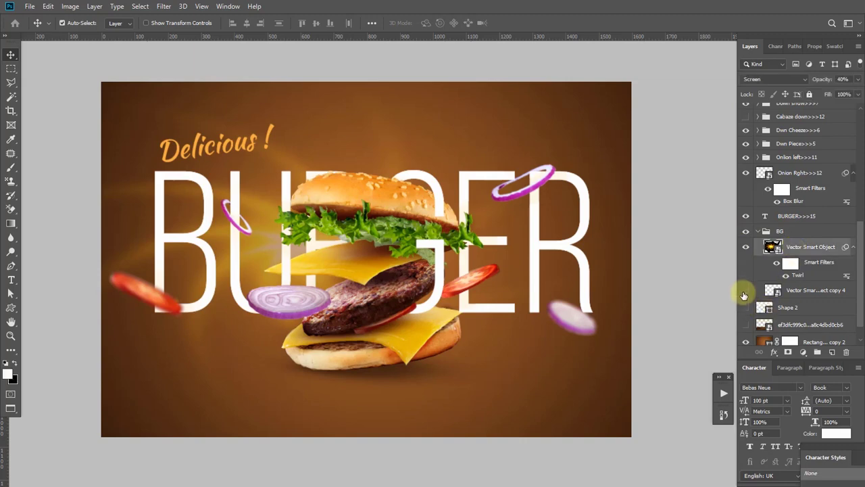
pyautogui.click(746, 291)
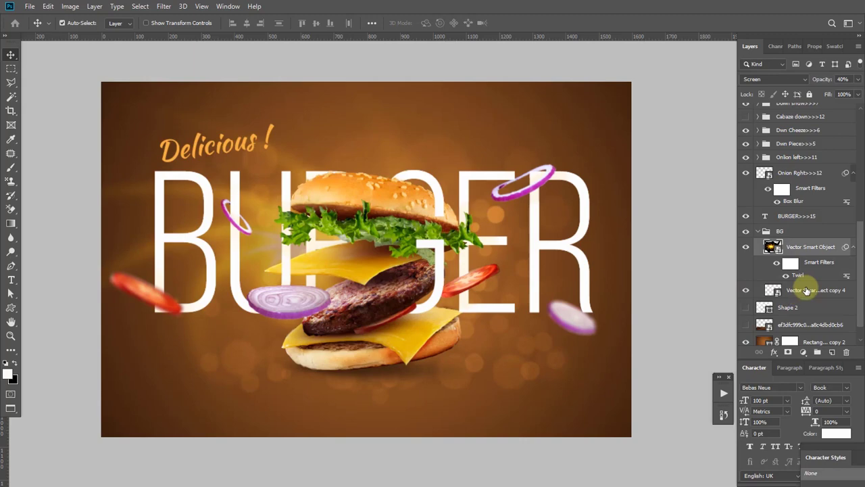
# Show the faint Shape 2 sunburst rays and toggle them to compare
pyautogui.scroll(-1, 806, 290)
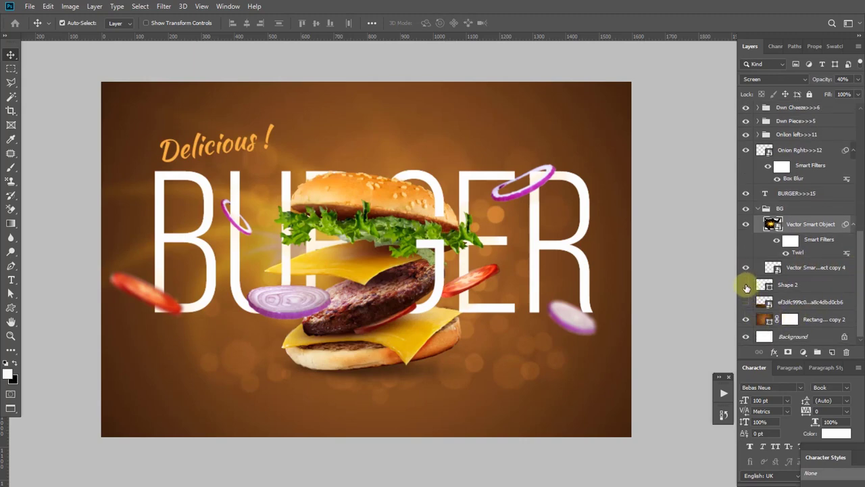
pyautogui.click(746, 286)
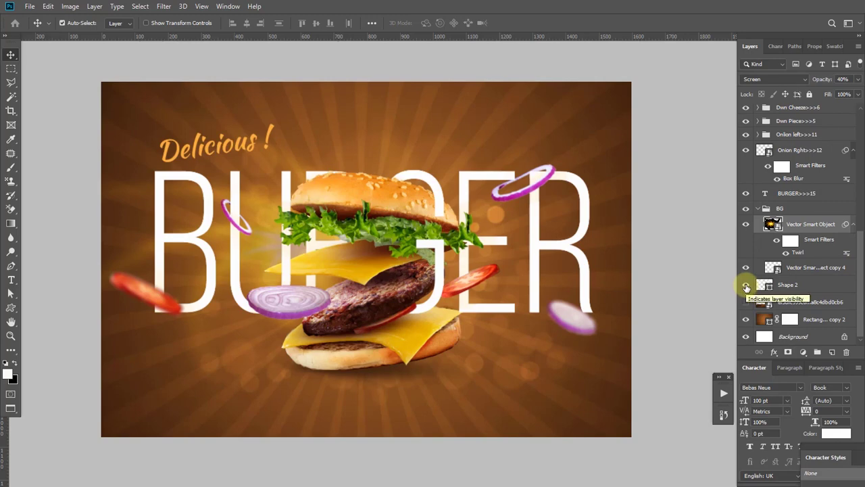
pyautogui.click(798, 288)
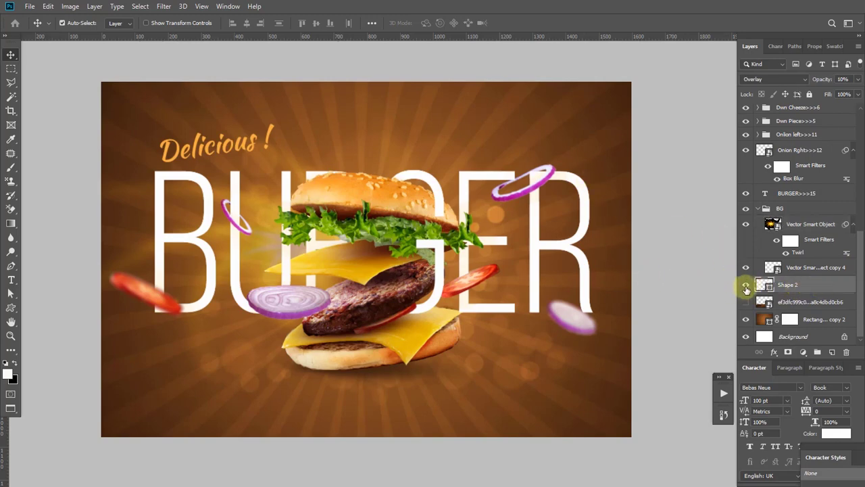
pyautogui.click(746, 287)
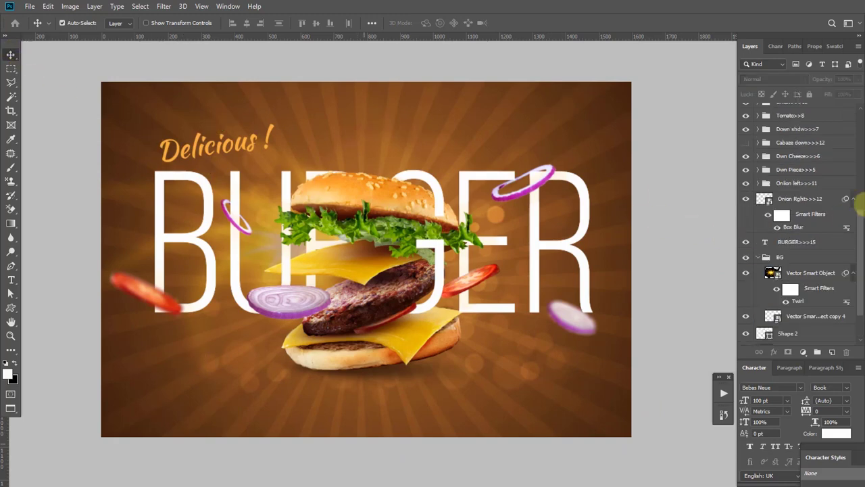
# Expand Bun Upper>>1 and toggle Layer 11 off and on to confirm it holds the top bun
pyautogui.moveTo(858, 233); pyautogui.dragTo(858, 172)
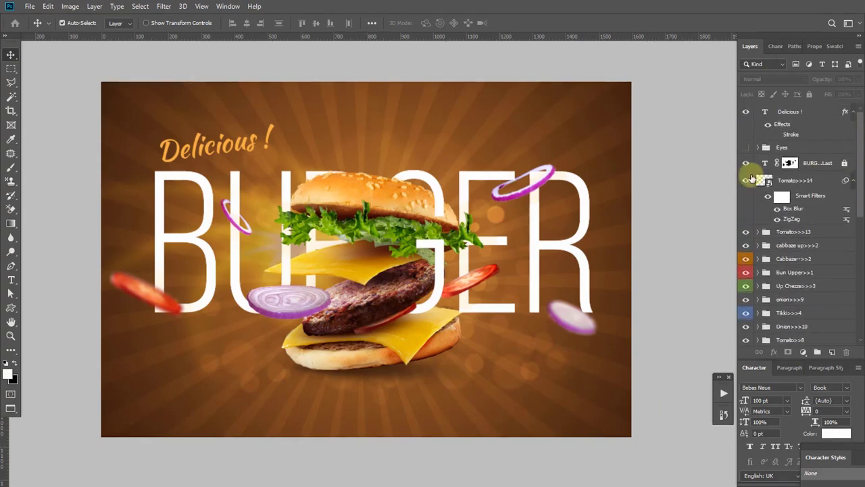
pyautogui.click(356, 192)
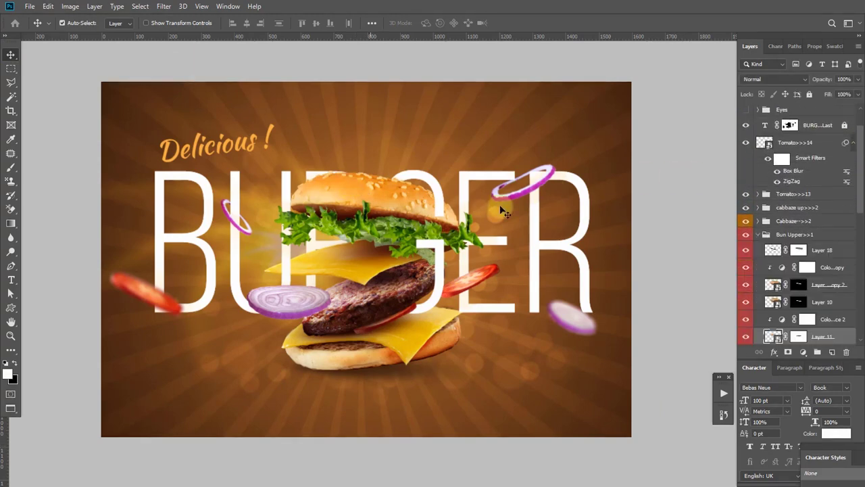
pyautogui.moveTo(863, 162); pyautogui.dragTo(863, 133)
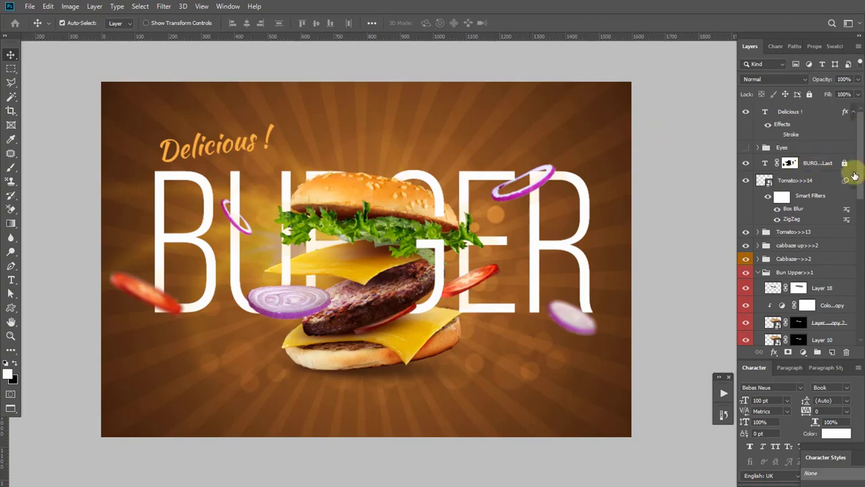
pyautogui.click(364, 181)
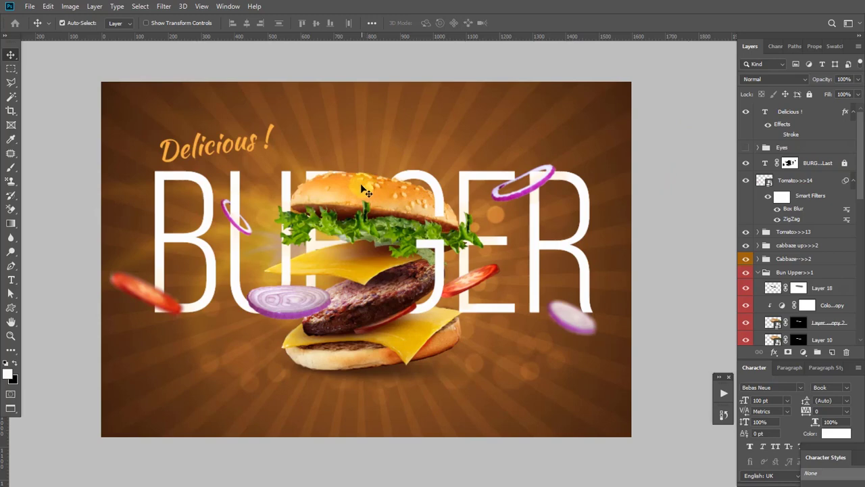
pyautogui.click(411, 196)
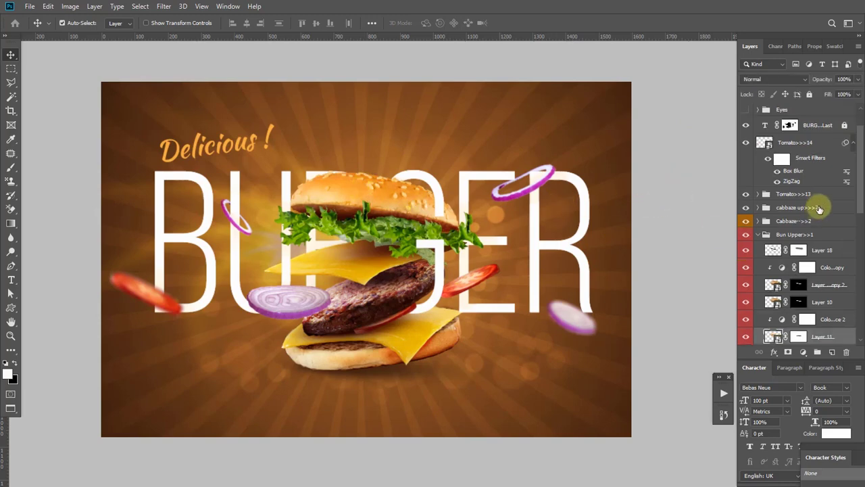
pyautogui.moveTo(859, 187); pyautogui.dragTo(861, 222)
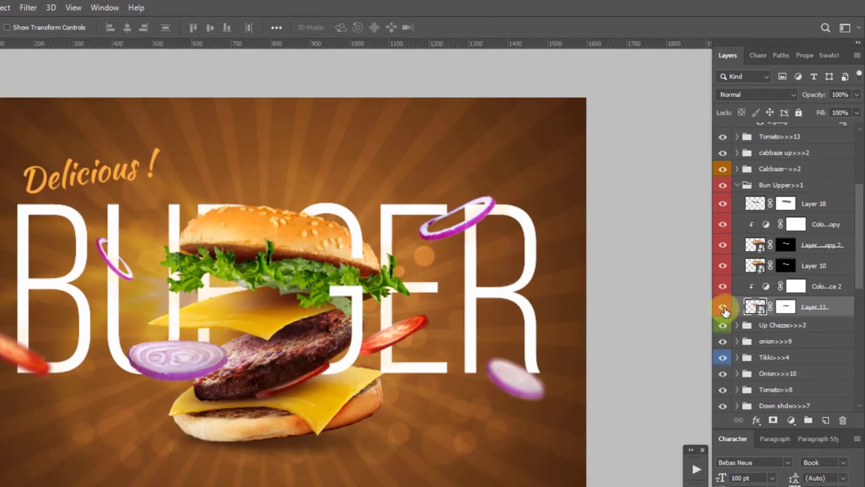
pyautogui.click(733, 288)
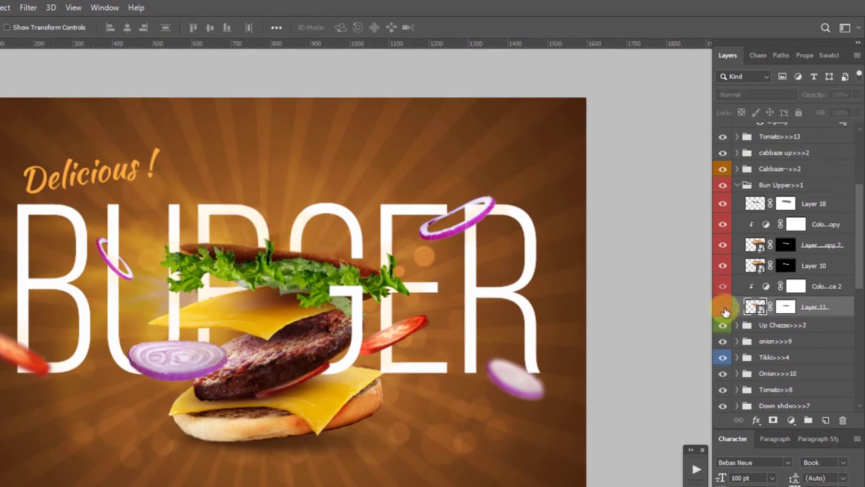
pyautogui.click(723, 307)
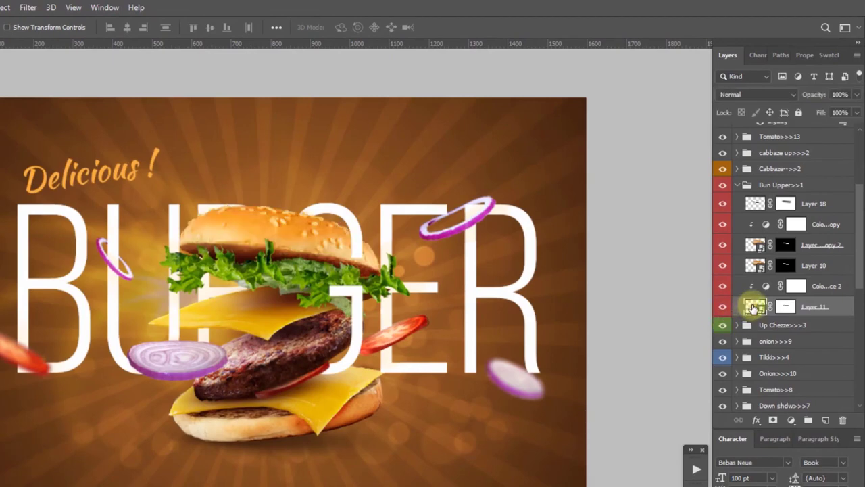
pyautogui.doubleClick(754, 307)
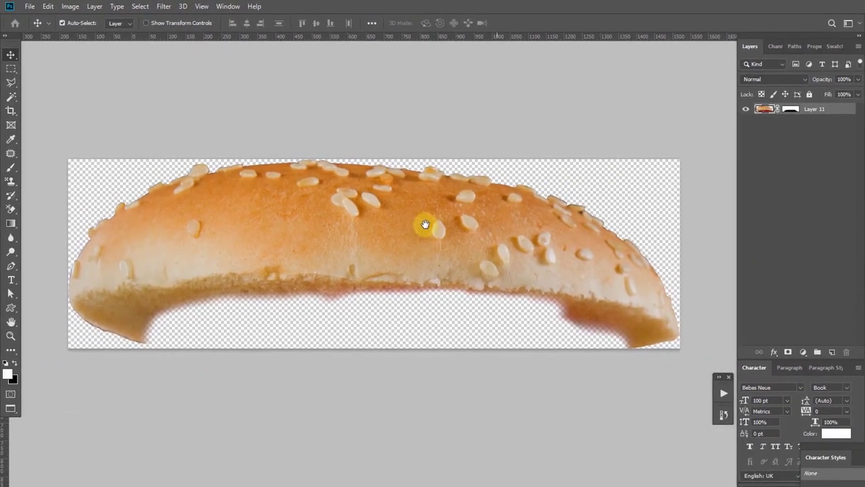
pyautogui.scroll(-1, 351, 218)
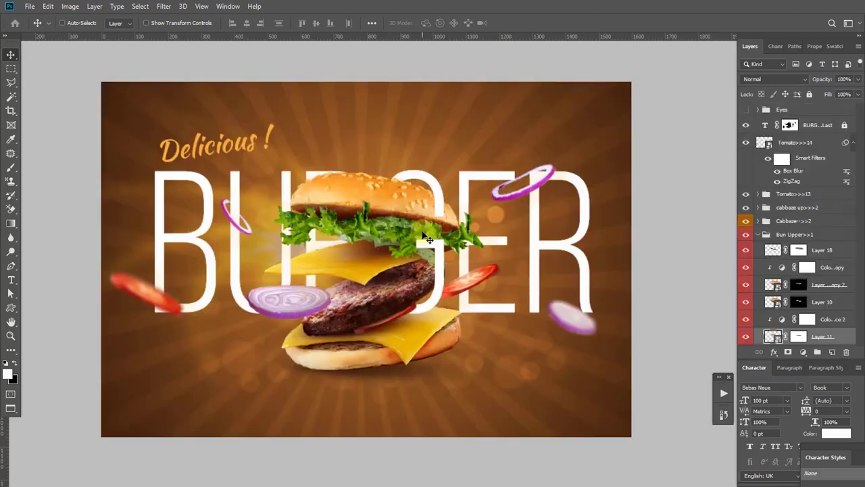
pyautogui.scroll(2, 351, 205)
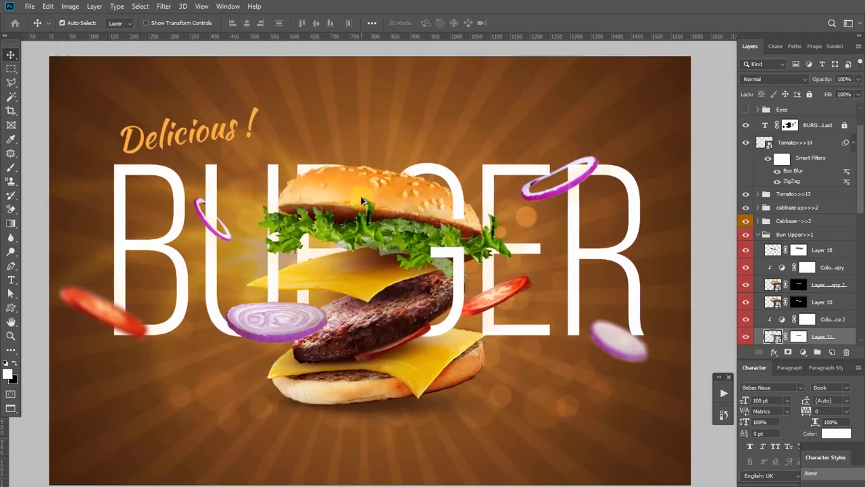
pyautogui.scroll(2, 342, 210)
pyautogui.scroll(2, 335, 213)
pyautogui.click(333, 215)
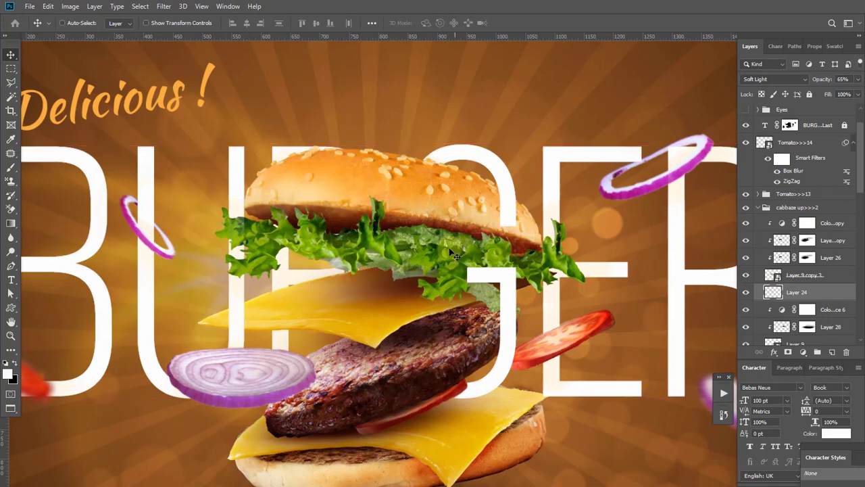
pyautogui.click(425, 188)
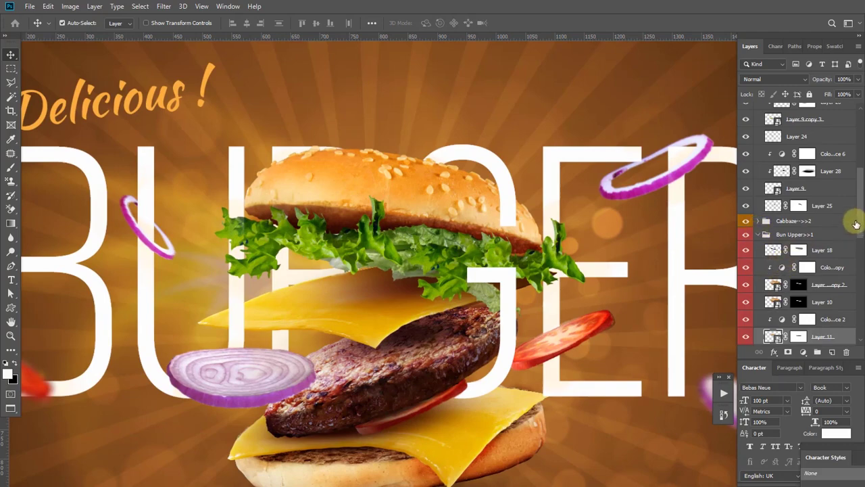
pyautogui.click(758, 234)
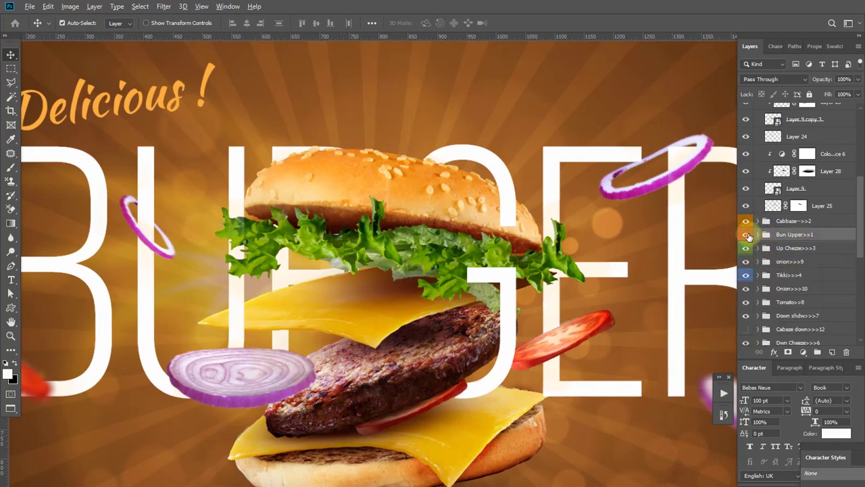
pyautogui.keyDown('alt'); pyautogui.click(746, 235); pyautogui.keyUp('alt')
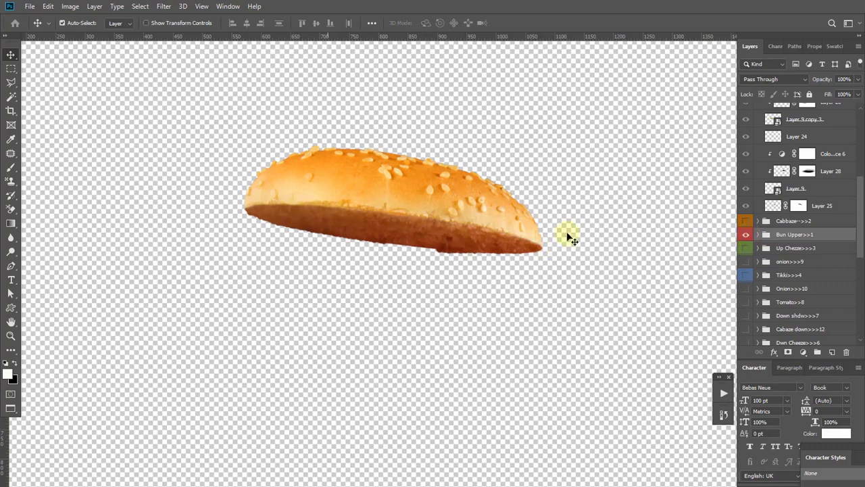
# Restore all the other layers and fit the whole poster in view
pyautogui.keyDown('alt'); pyautogui.click(746, 237); pyautogui.keyUp('alt')
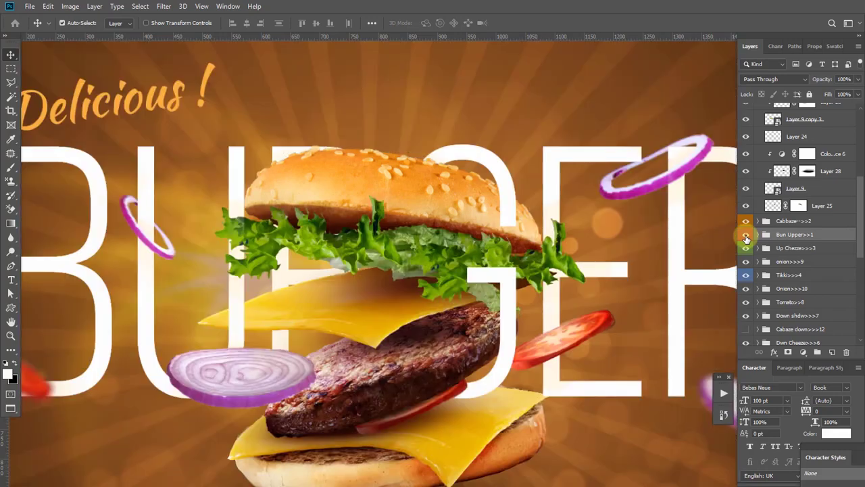
pyautogui.hotkey('ctrl', '-')
pyautogui.hotkey('ctrl', '-')
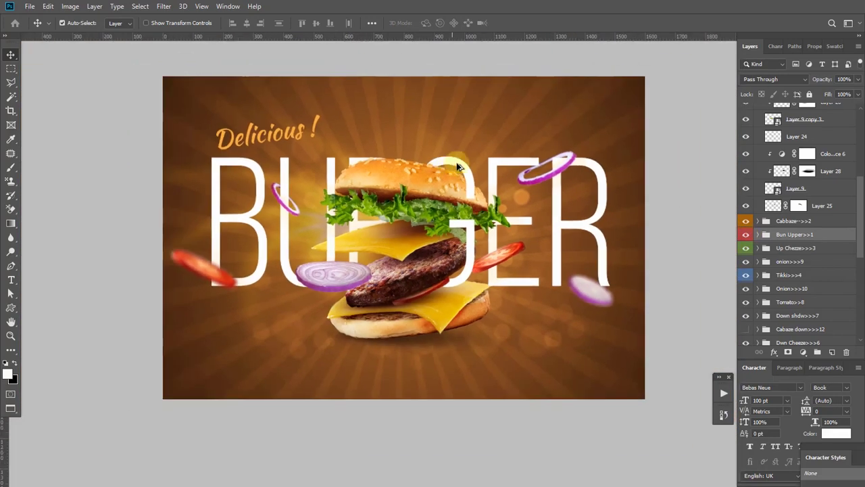
pyautogui.hotkey('ctrl', '+')
pyautogui.scroll(1, 399, 226)
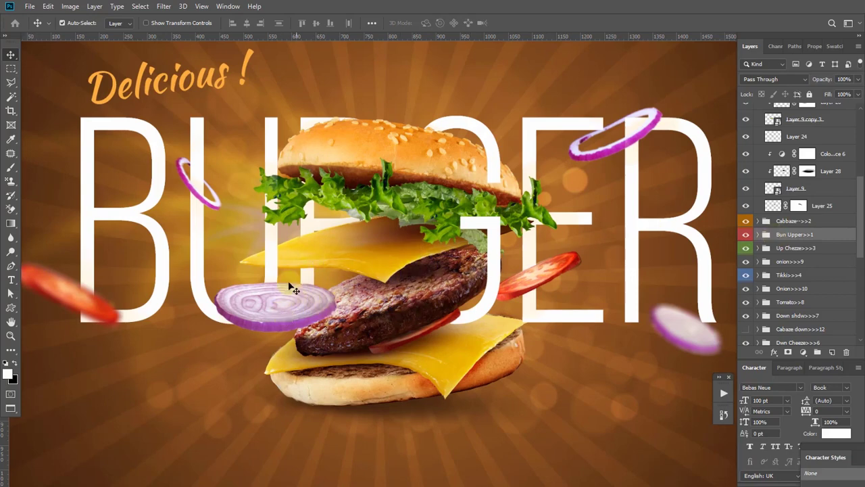
# Solo the onion>>>9 group so only the front onion slice shows, then expand it
pyautogui.click(259, 314)
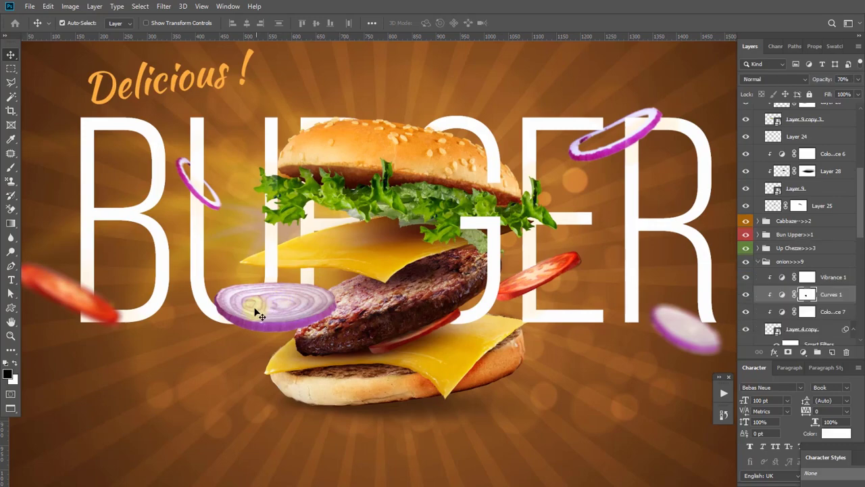
pyautogui.click(758, 262)
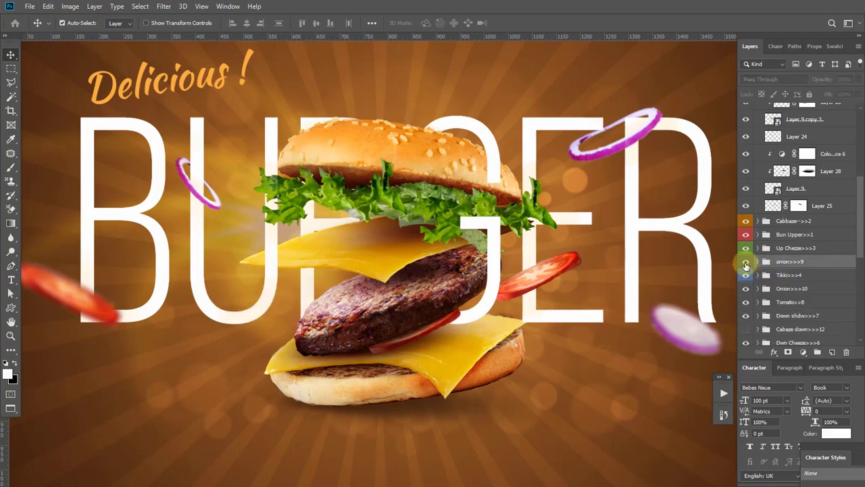
pyautogui.keyDown('alt'); pyautogui.click(745, 262); pyautogui.keyUp('alt')
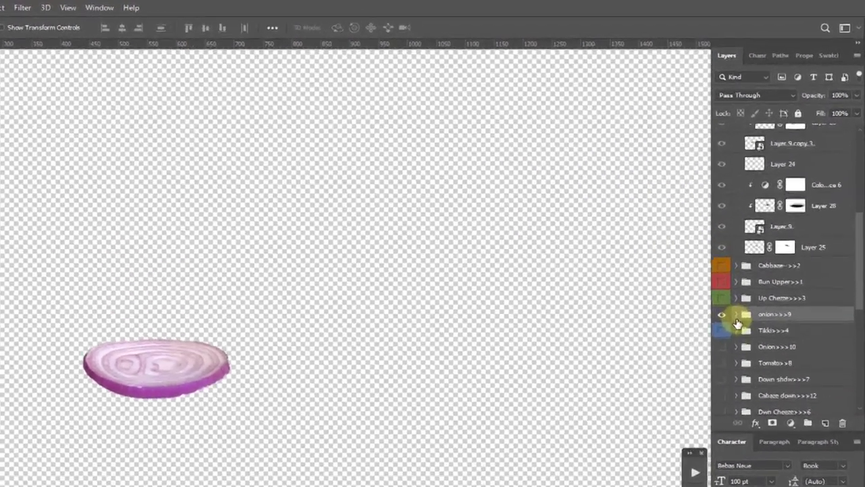
pyautogui.click(758, 261)
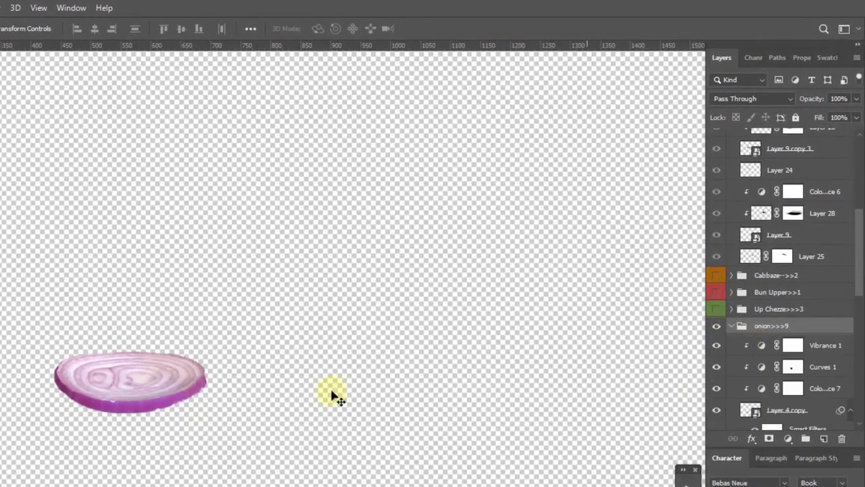
pyautogui.click(164, 375)
pyautogui.scroll(-2, 813, 338)
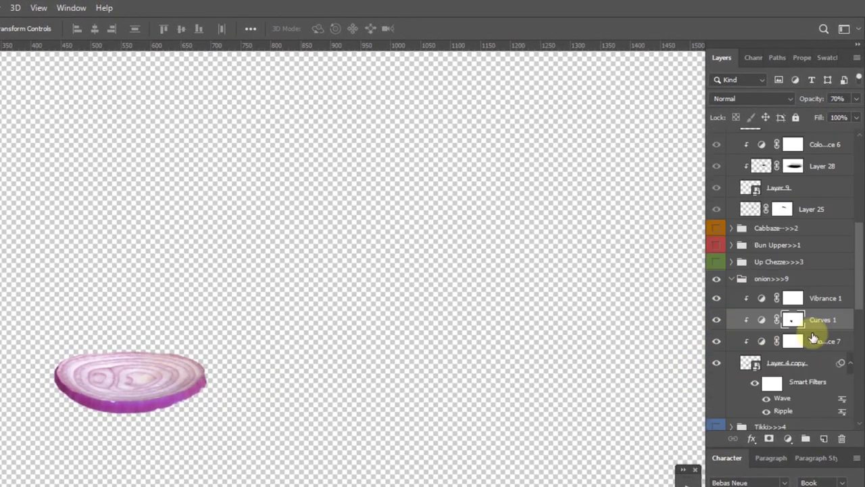
pyautogui.scroll(-2, 811, 335)
pyautogui.scroll(-2, 745, 286)
pyautogui.click(717, 271)
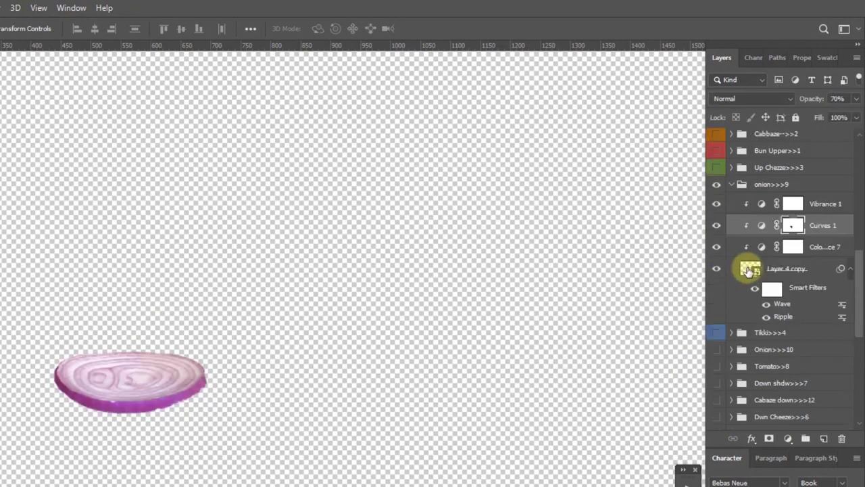
# In the onion smart object, compare Layer 4 on/off and enable Color Balance 1 for a purple tint
pyautogui.doubleClick(749, 270)
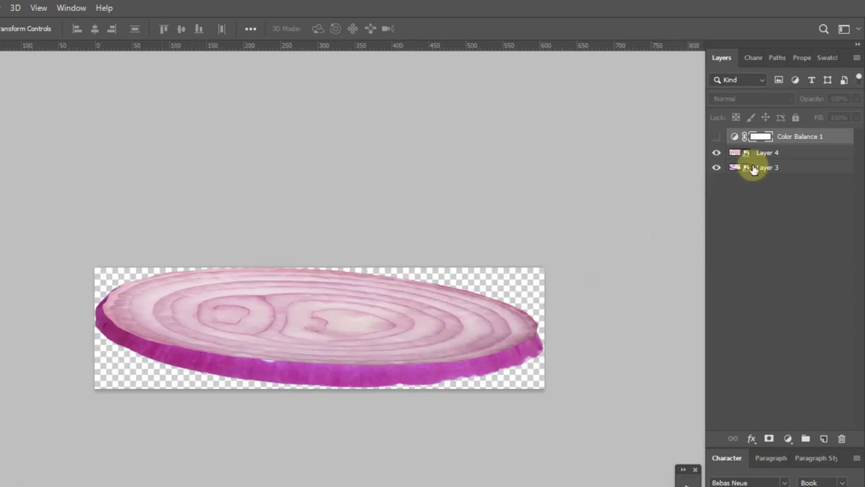
pyautogui.click(715, 152)
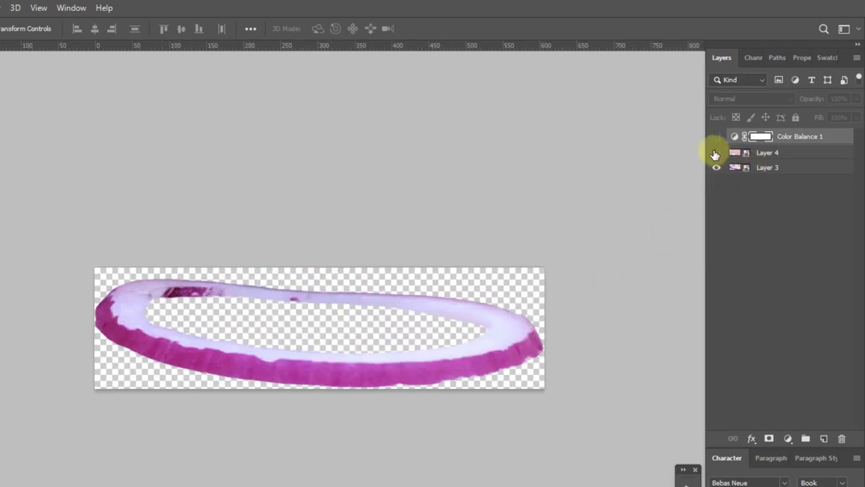
pyautogui.click(716, 153)
pyautogui.click(715, 153)
pyautogui.click(716, 153)
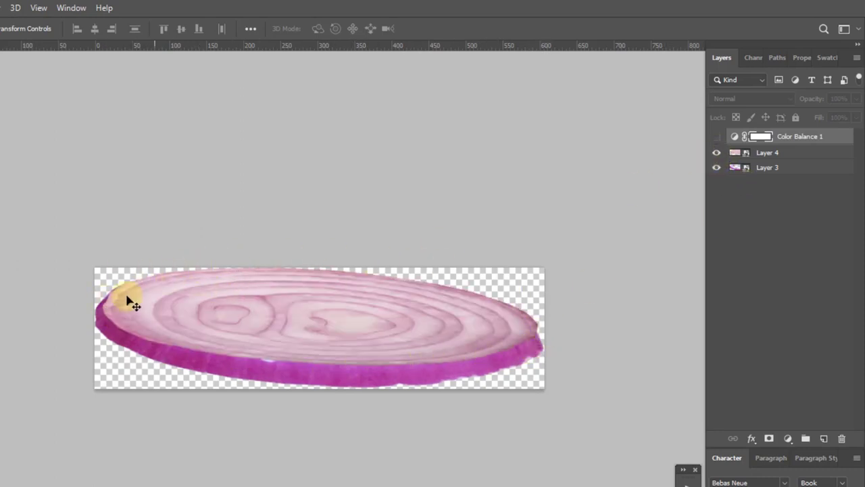
pyautogui.click(363, 330)
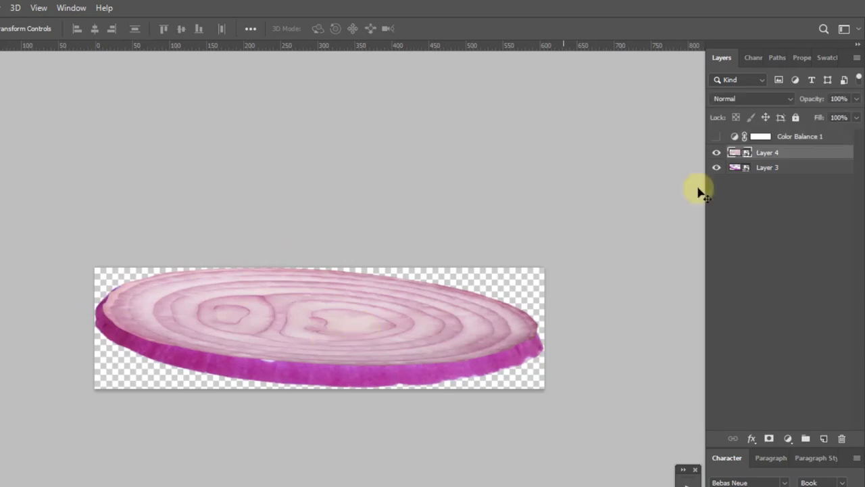
pyautogui.click(716, 136)
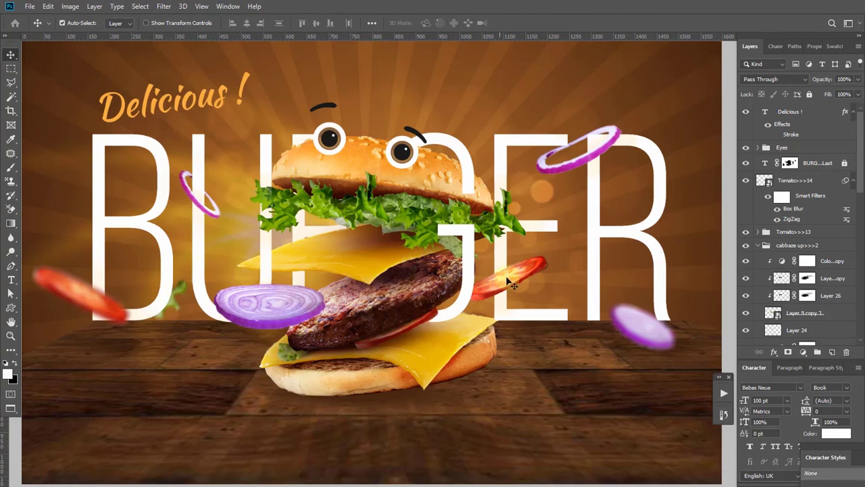
# Toggle Layer 23 to compare, then open the tomato smart object Layer 2 copy 2
pyautogui.click(534, 268)
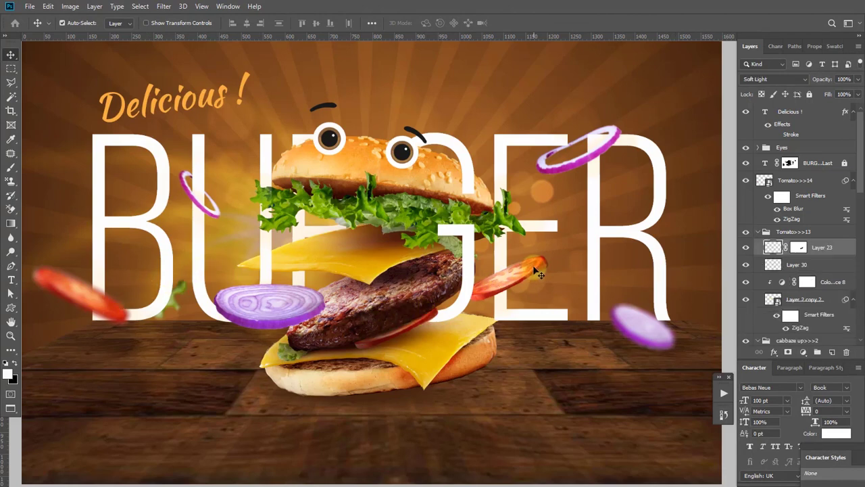
pyautogui.click(746, 251)
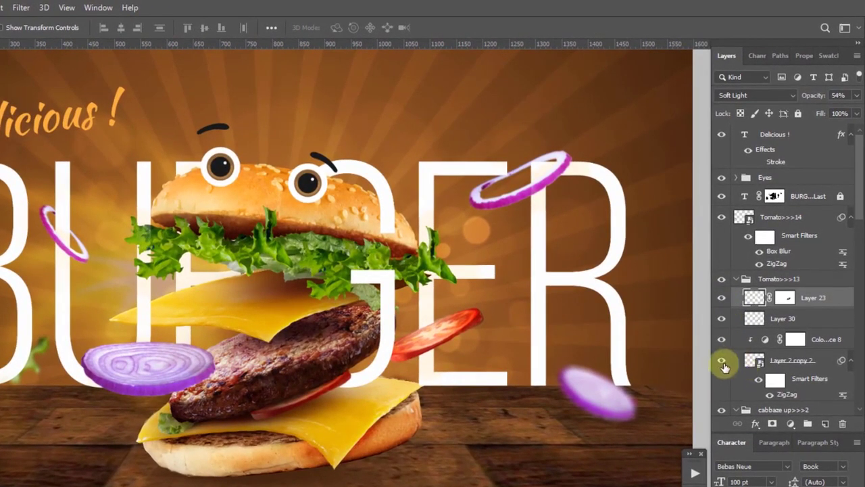
pyautogui.click(721, 363)
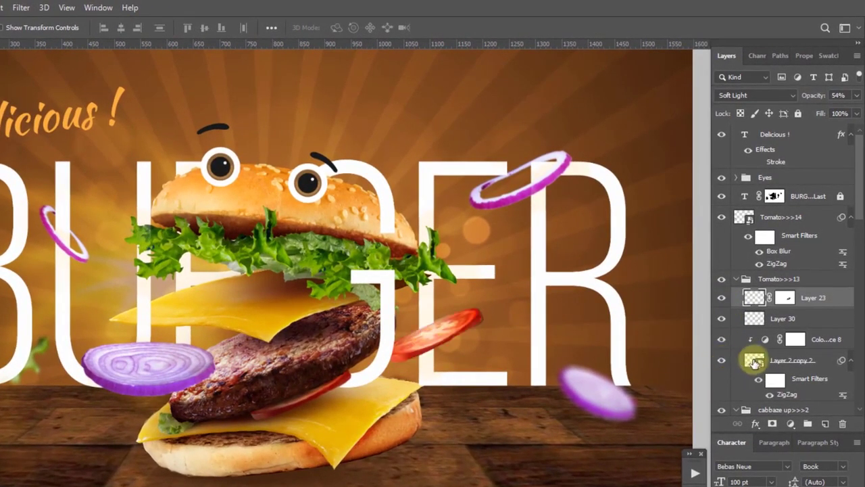
pyautogui.click(752, 360)
pyautogui.doubleClick(752, 360)
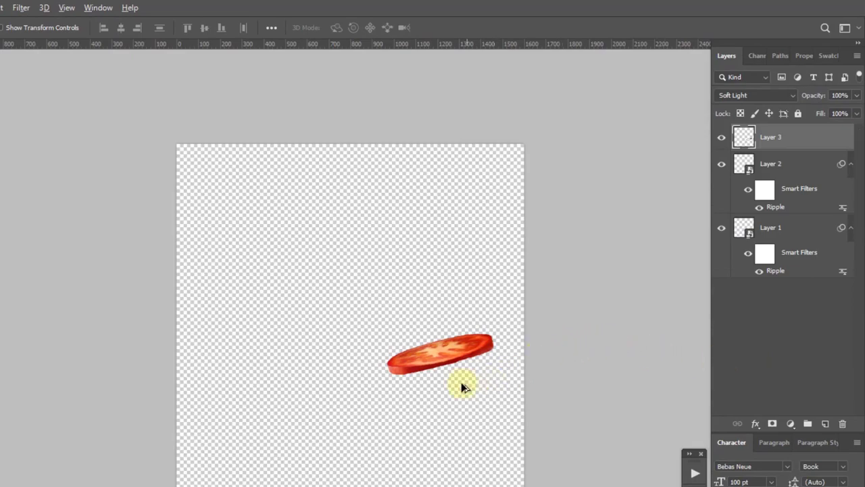
# Inside the tomato document, hide Layer 3 and reposition the two tomato slices
pyautogui.scroll(2, 313, 301)
pyautogui.scroll(-1, 379, 344)
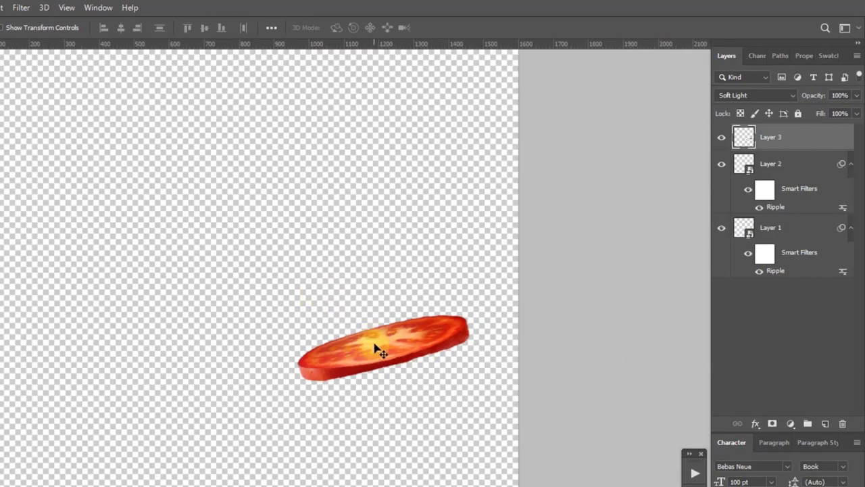
pyautogui.moveTo(377, 347); pyautogui.dragTo(753, 134)
pyautogui.click(721, 137)
pyautogui.click(384, 360)
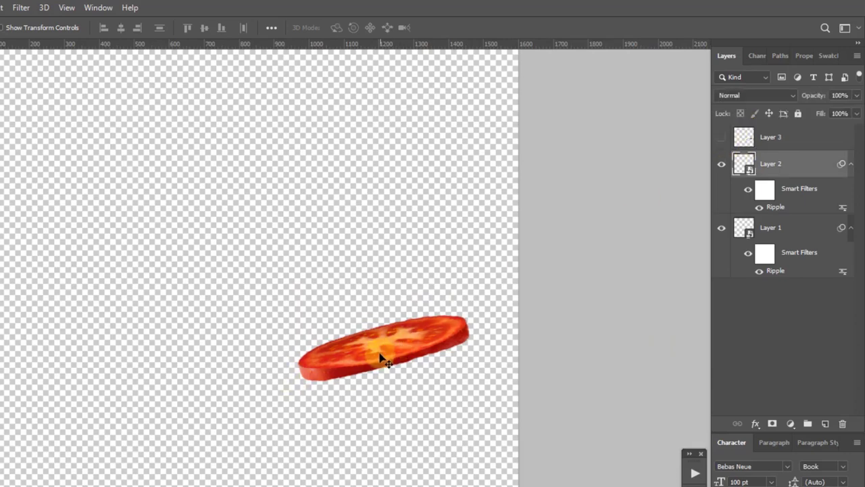
pyautogui.moveTo(392, 353); pyautogui.dragTo(370, 298)
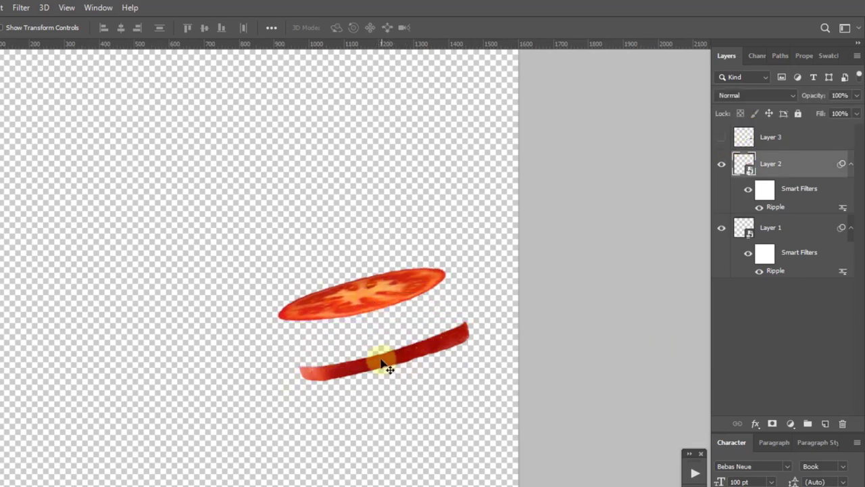
pyautogui.moveTo(385, 365); pyautogui.dragTo(394, 388)
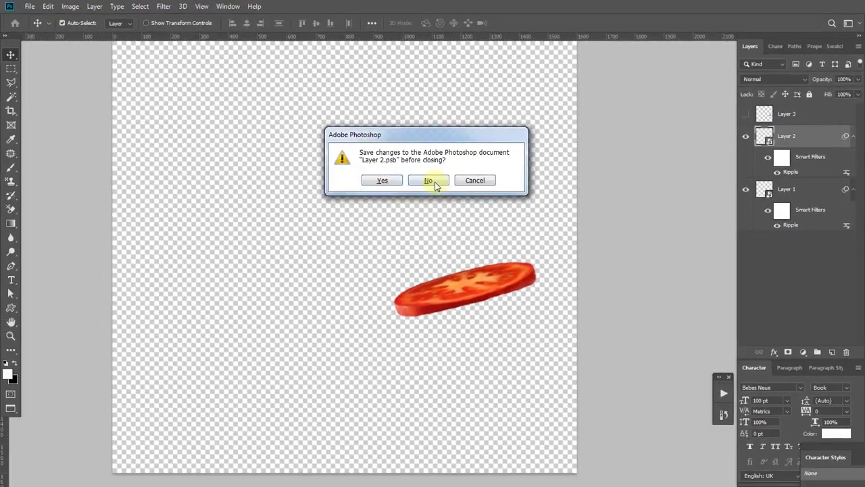
# Close the tomato document unsaved and shift the upper lettuce layer aside on the poster
pyautogui.click(434, 184)
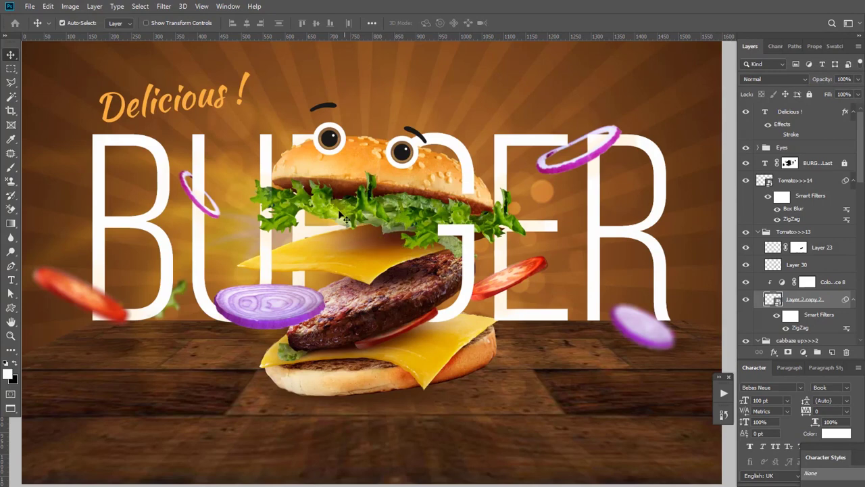
pyautogui.click(315, 215)
pyautogui.moveTo(314, 215); pyautogui.dragTo(372, 228)
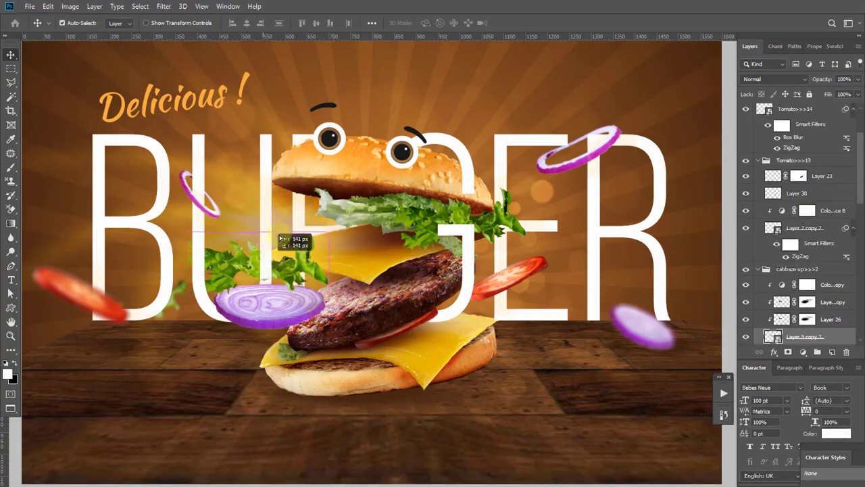
# Return the lettuce onto the burger and open the lower cheese slice's smart object, Layer 12 copy
pyautogui.moveTo(373, 227); pyautogui.dragTo(324, 208)
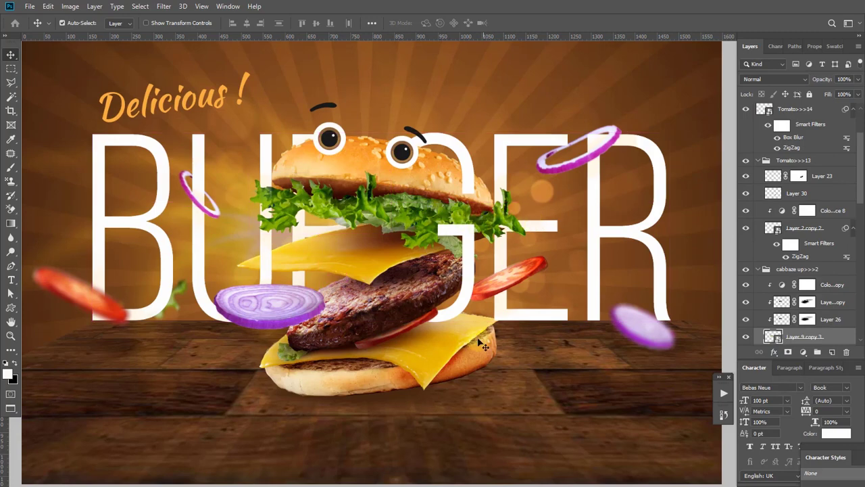
pyautogui.click(438, 365)
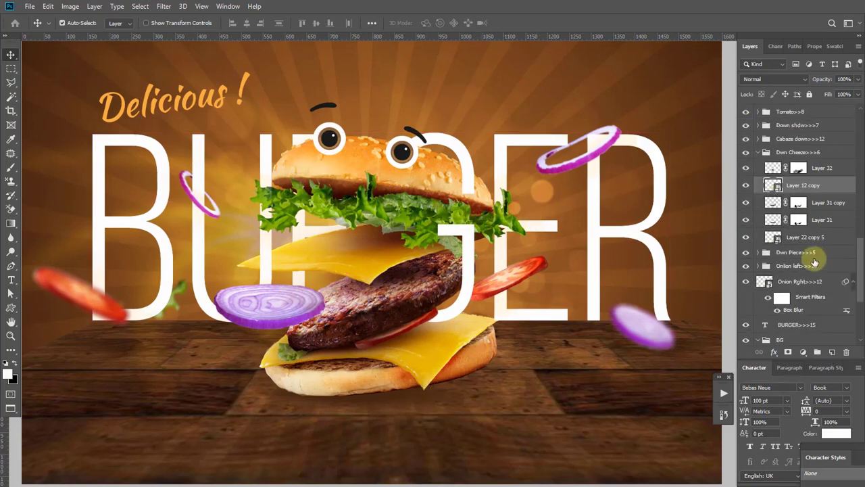
pyautogui.click(746, 186)
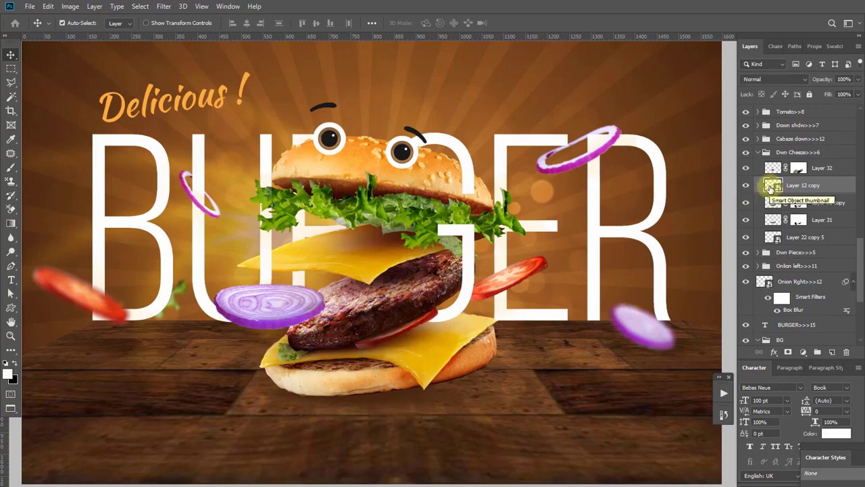
pyautogui.doubleClick(771, 186)
pyautogui.scroll(-2, 291, 211)
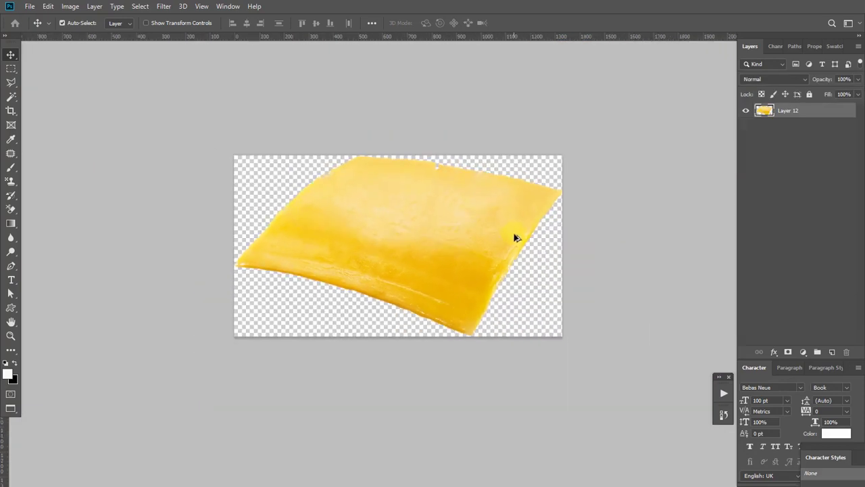
pyautogui.scroll(2, 510, 238)
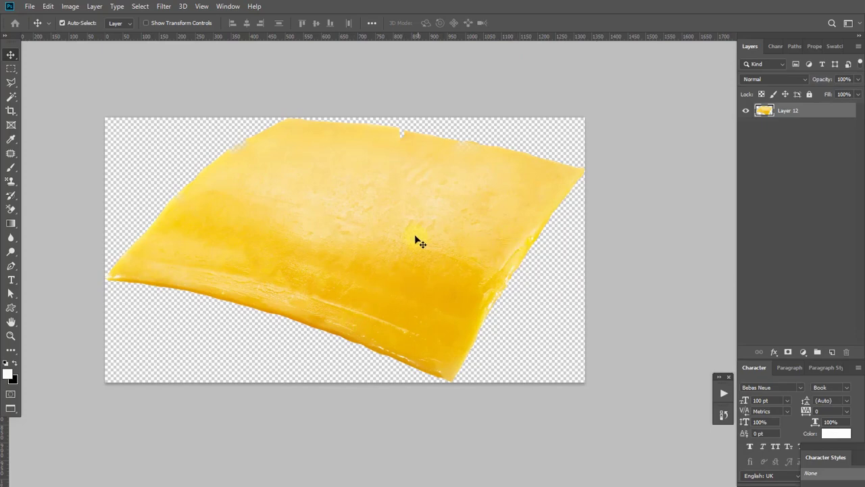
pyautogui.moveTo(409, 230); pyautogui.dragTo(441, 249)
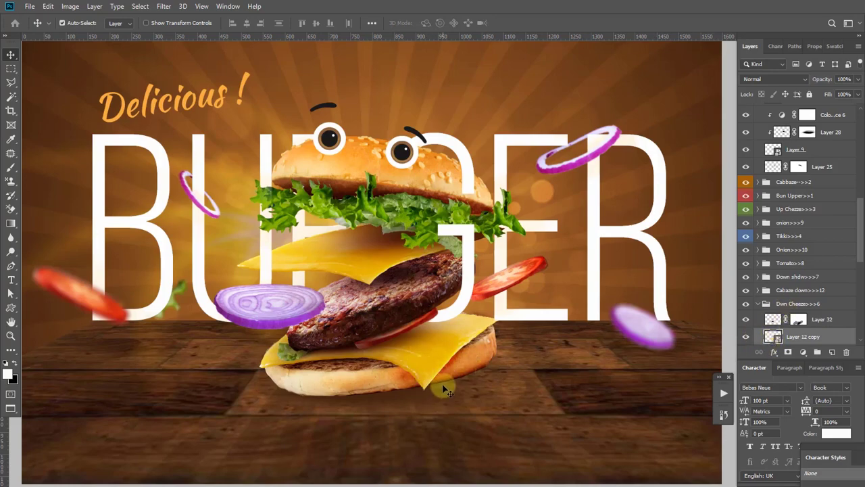
# Warp the lower cheese slice, bending its bottom edge down over the bottom bun, and commit
pyautogui.hotkey('ctrl', 't')
pyautogui.hotkey('ctrl', '+')
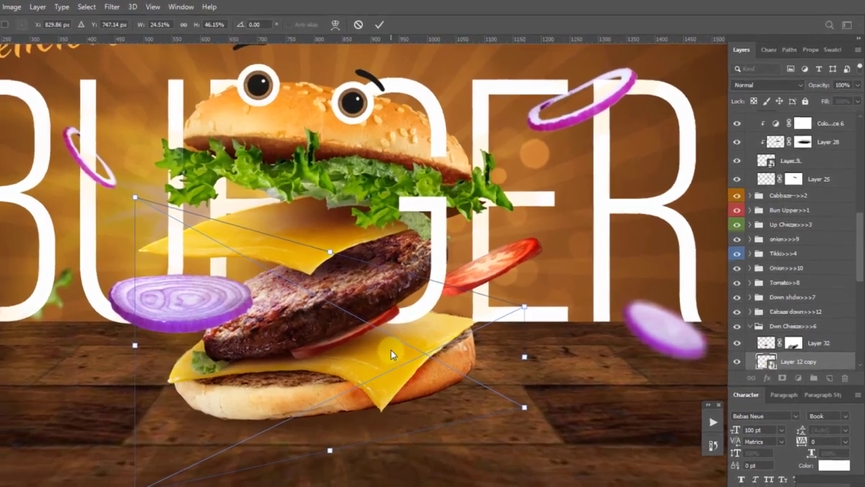
pyautogui.rightClick(423, 328)
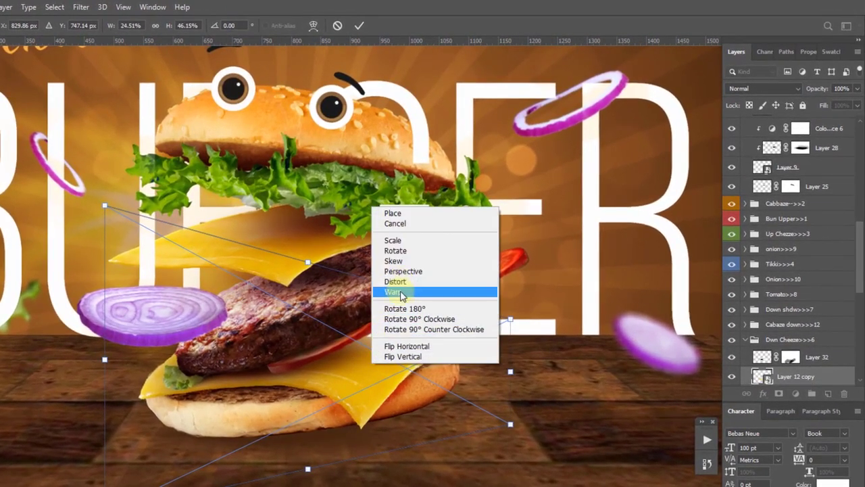
pyautogui.click(399, 292)
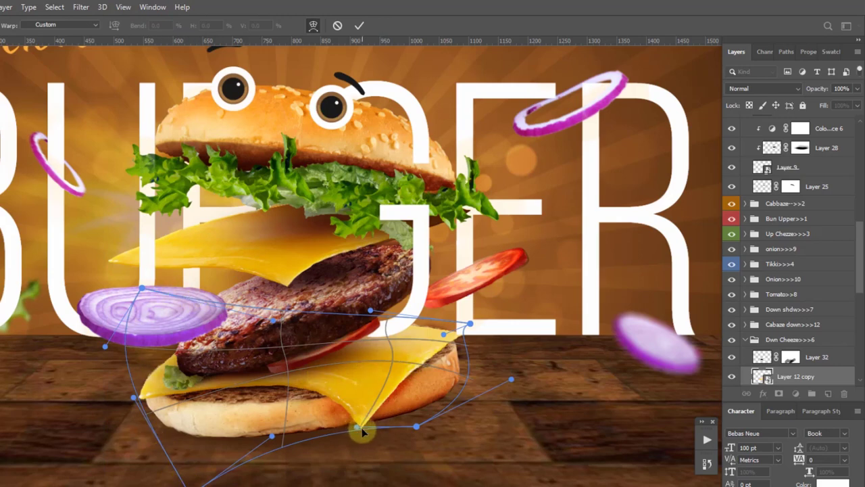
pyautogui.moveTo(362, 431); pyautogui.dragTo(351, 438)
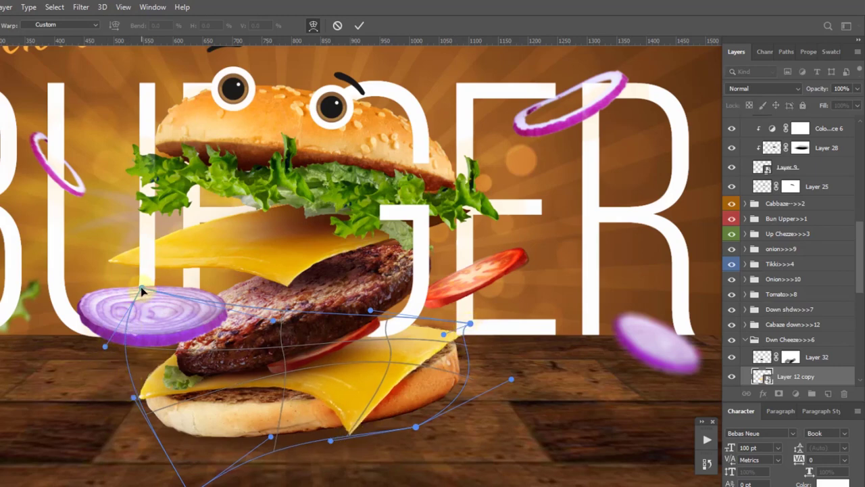
pyautogui.moveTo(142, 291); pyautogui.dragTo(147, 293)
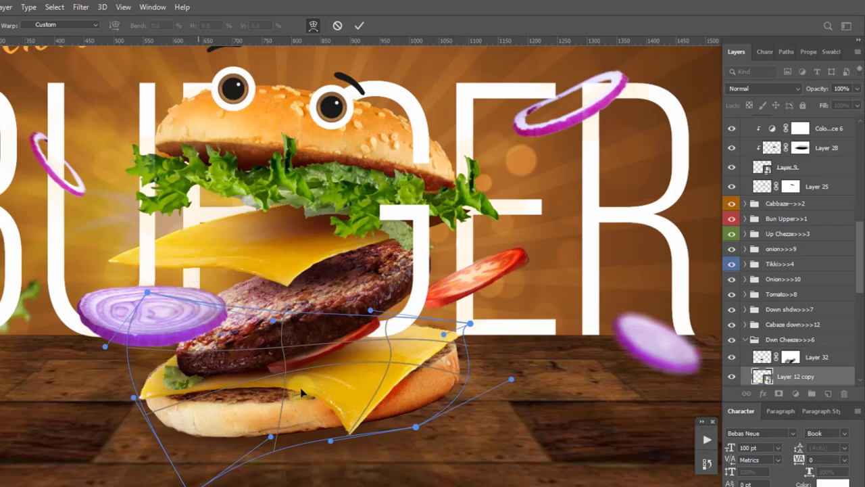
pyautogui.click(416, 428)
pyautogui.moveTo(417, 428); pyautogui.dragTo(414, 430)
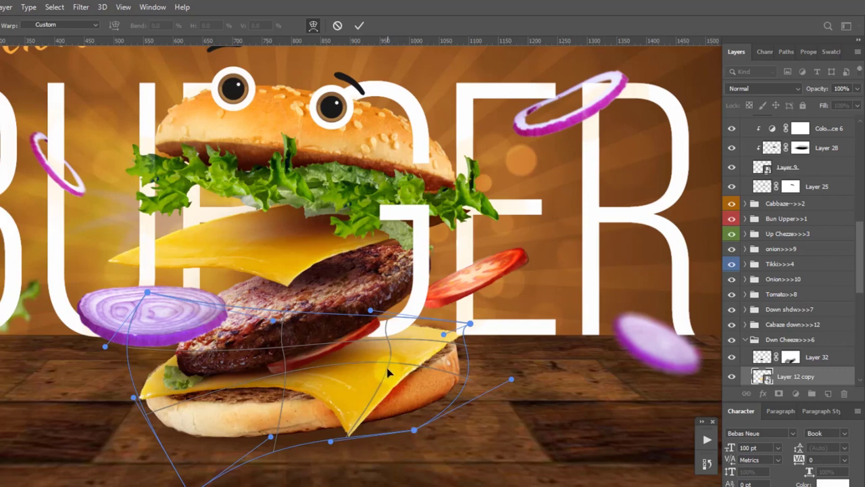
pyautogui.press('Return')
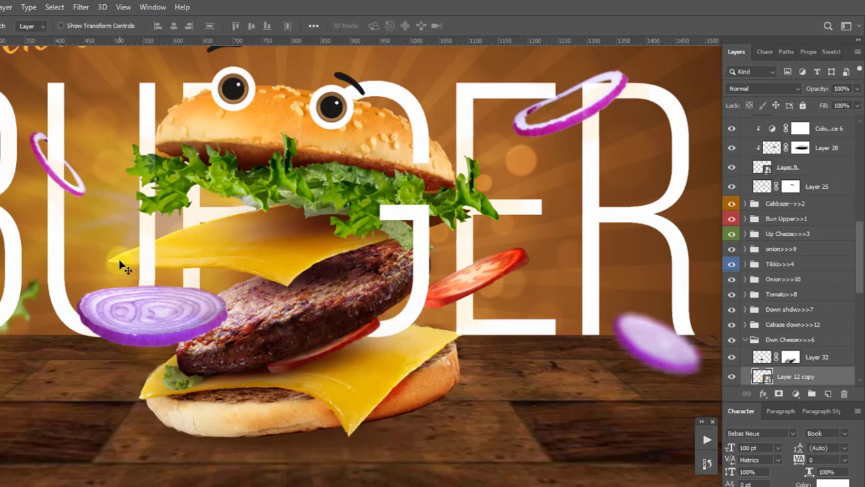
# Select the upper cheese slice, Layer 12 copy 2, and preview its smart-object contents
pyautogui.click(126, 267)
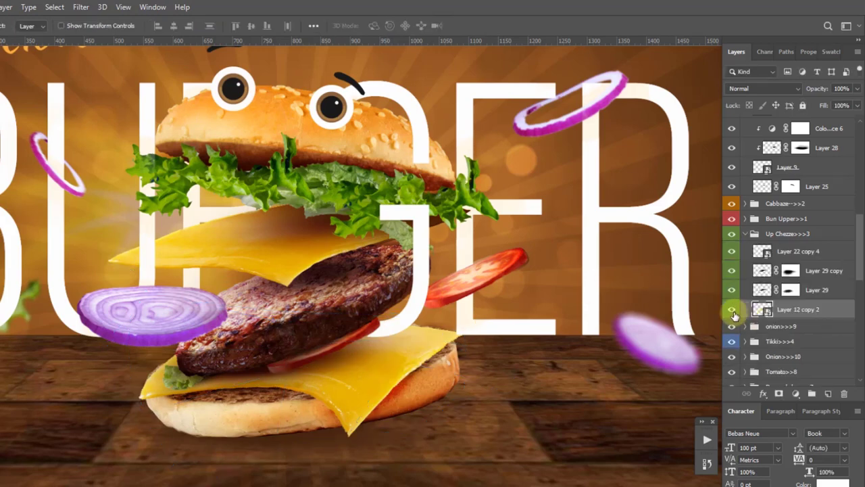
pyautogui.keyDown('ctrl'); pyautogui.click(758, 309); pyautogui.keyUp('ctrl')
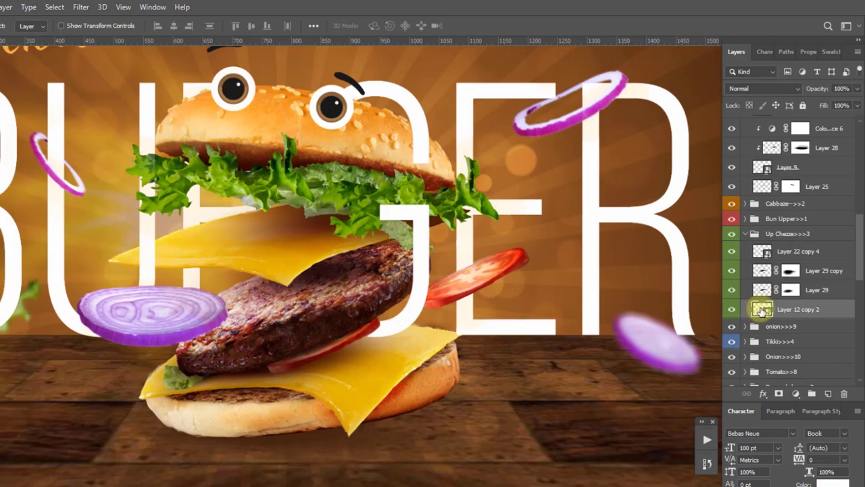
pyautogui.doubleClick(762, 309)
pyautogui.hotkey('ctrl', 'w')
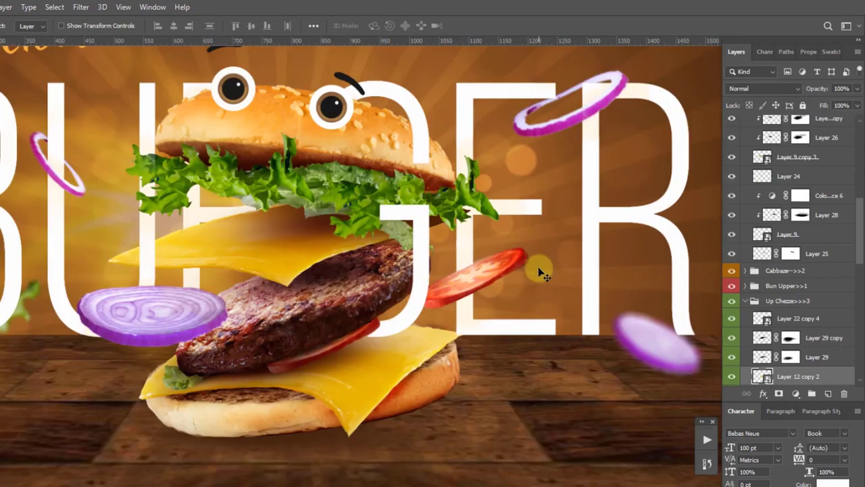
# Transform the upper cheese slice, undoing a perspective skew, then switching to Distort and Warp
pyautogui.hotkey('ctrl', 't')
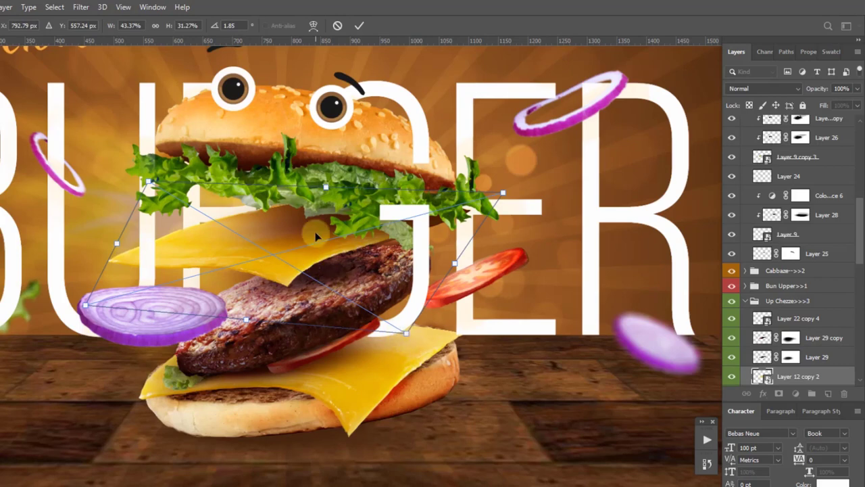
pyautogui.rightClick(316, 234)
pyautogui.click(364, 300)
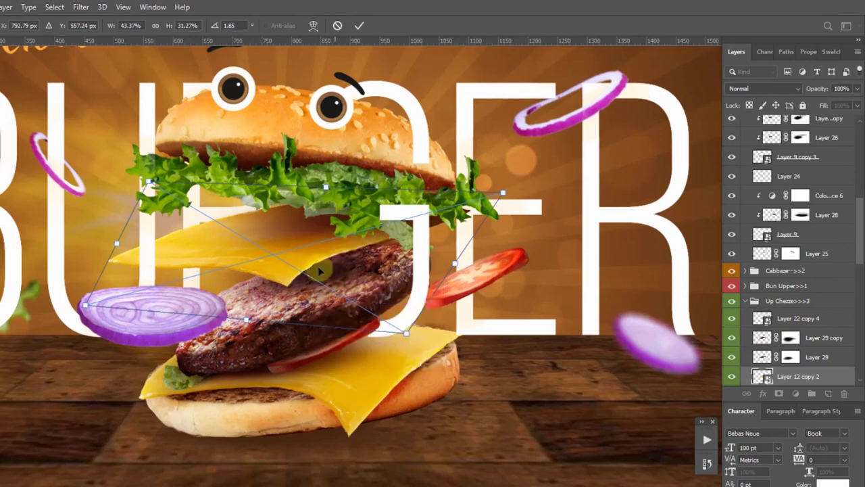
pyautogui.moveTo(407, 338); pyautogui.dragTo(390, 302)
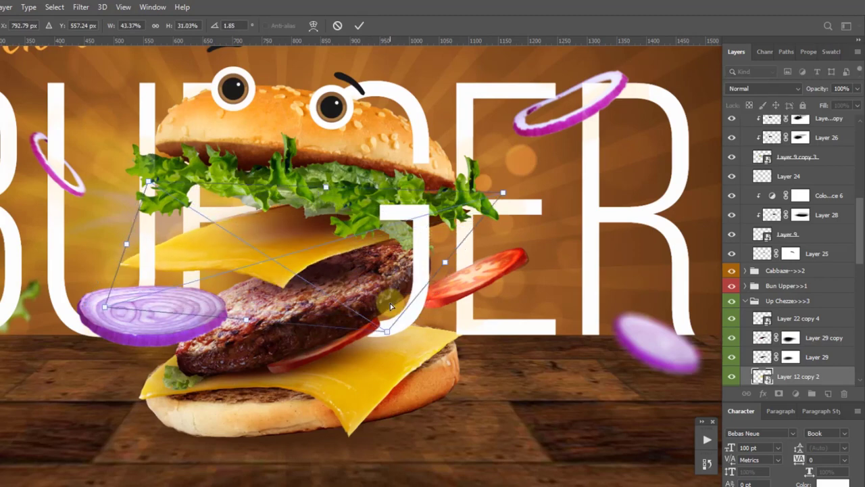
pyautogui.hotkey('ctrl', 'z')
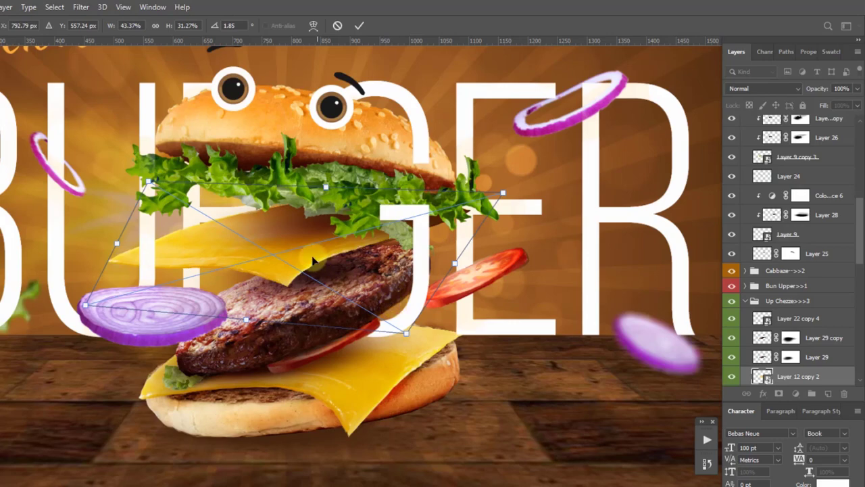
pyautogui.rightClick(286, 247)
pyautogui.click(321, 326)
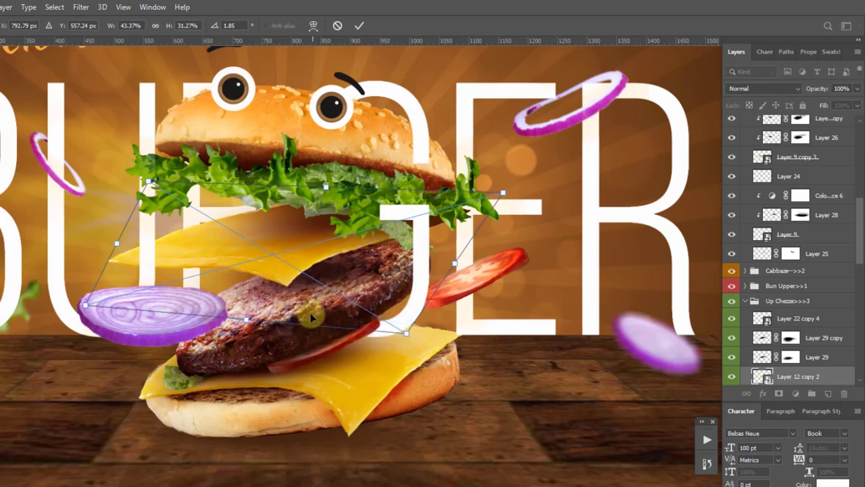
pyautogui.rightClick(299, 265)
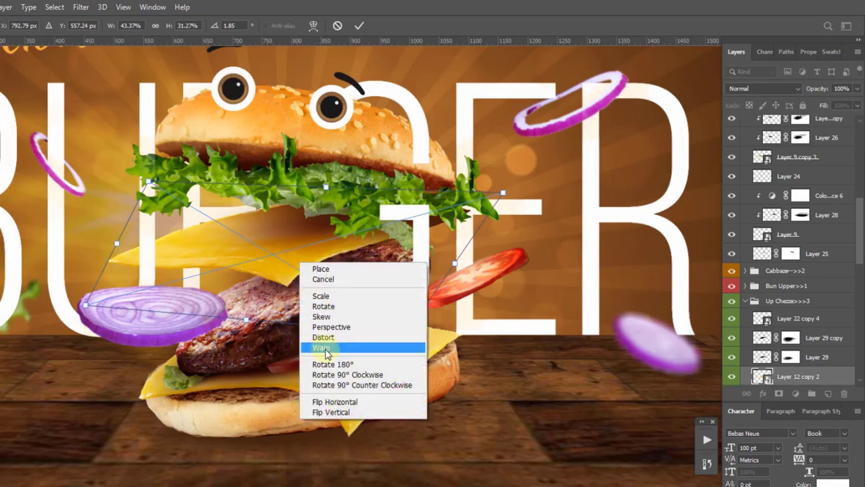
pyautogui.click(321, 350)
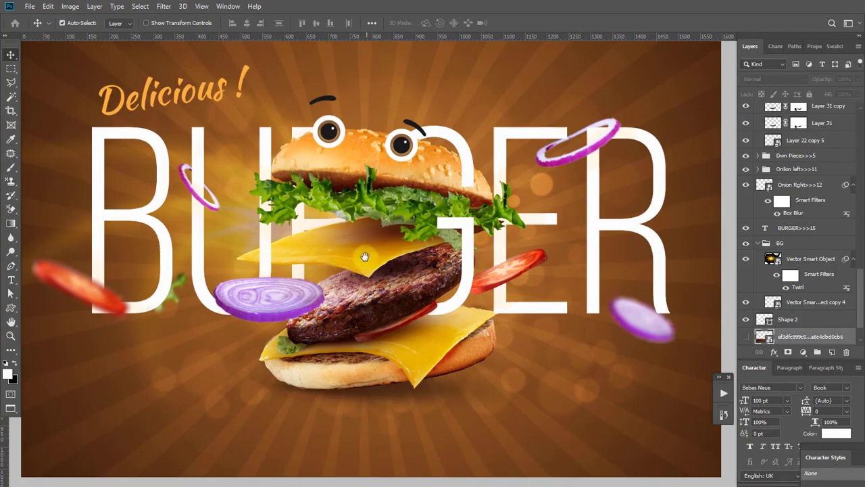
pyautogui.moveTo(361, 257)
pyautogui.mouseDown()
pyautogui.moveTo(368, 262)
pyautogui.moveTo(394, 244)
pyautogui.mouseUp()
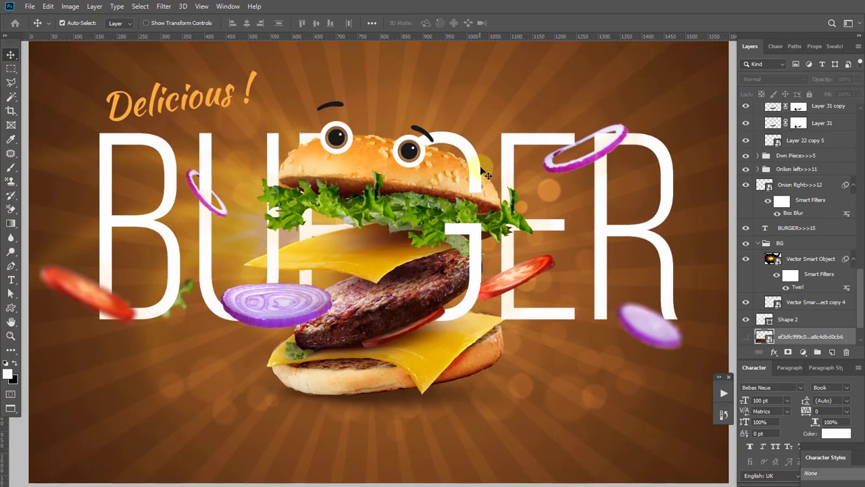
pyautogui.click(354, 381)
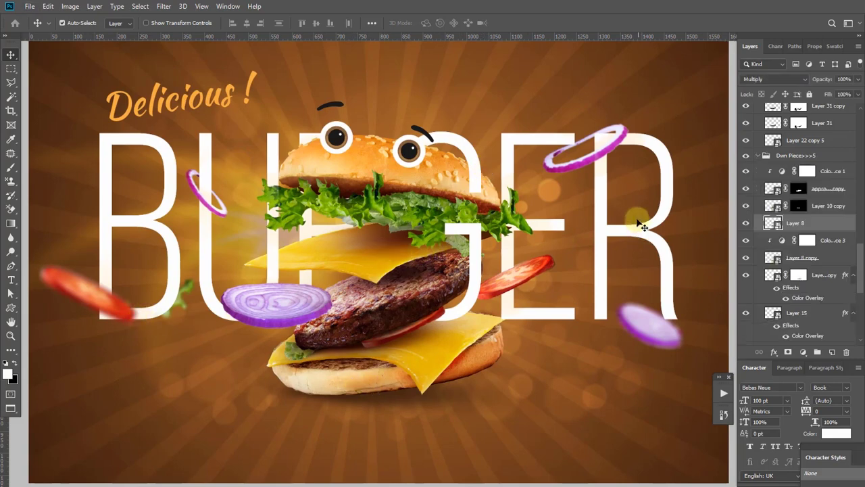
pyautogui.click(379, 373)
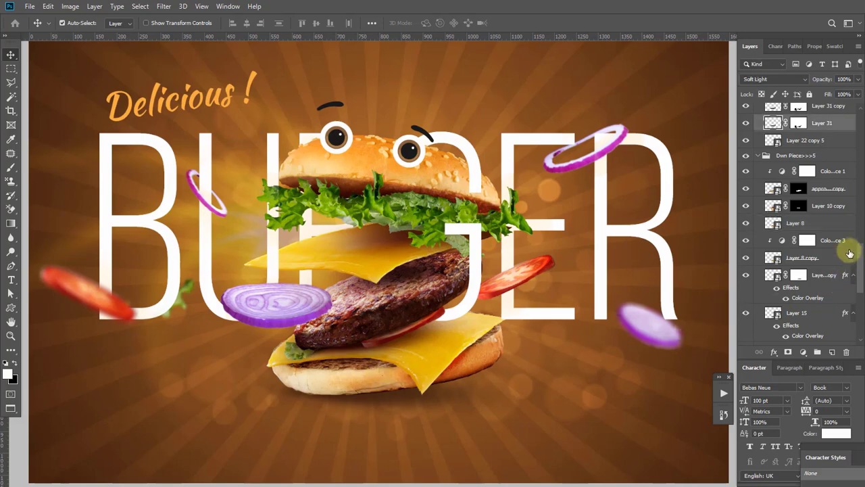
pyautogui.click(748, 144)
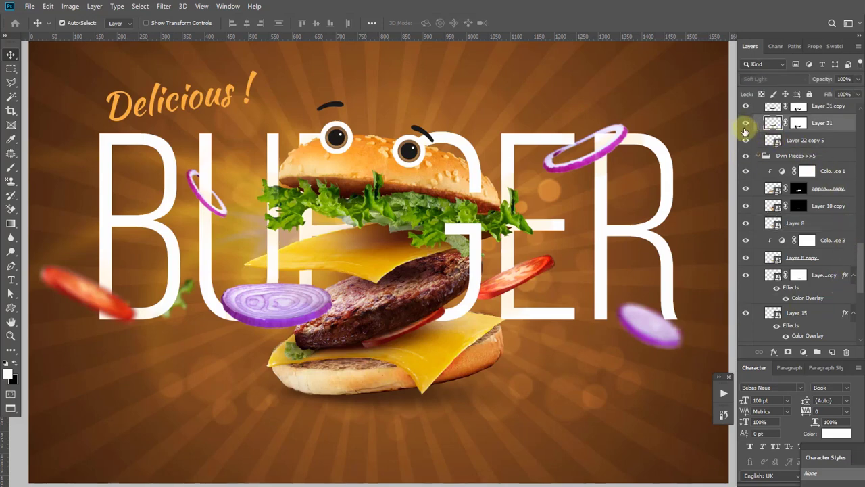
pyautogui.click(748, 144)
pyautogui.click(784, 156)
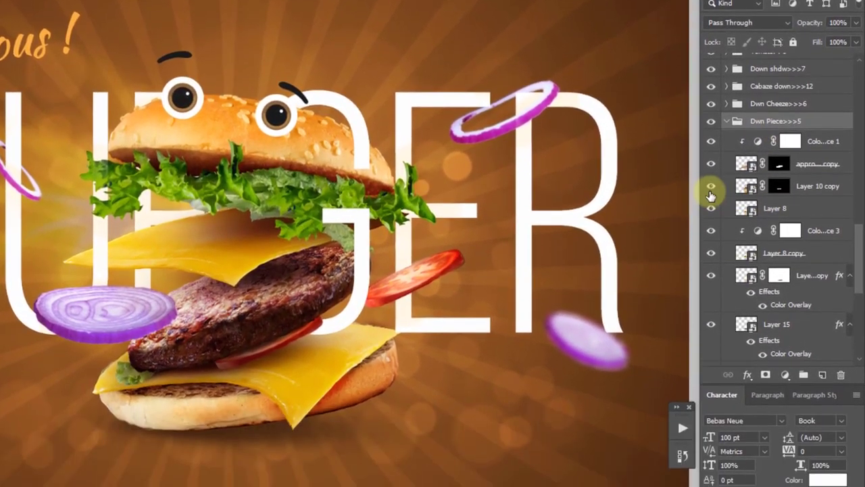
pyautogui.click(711, 186)
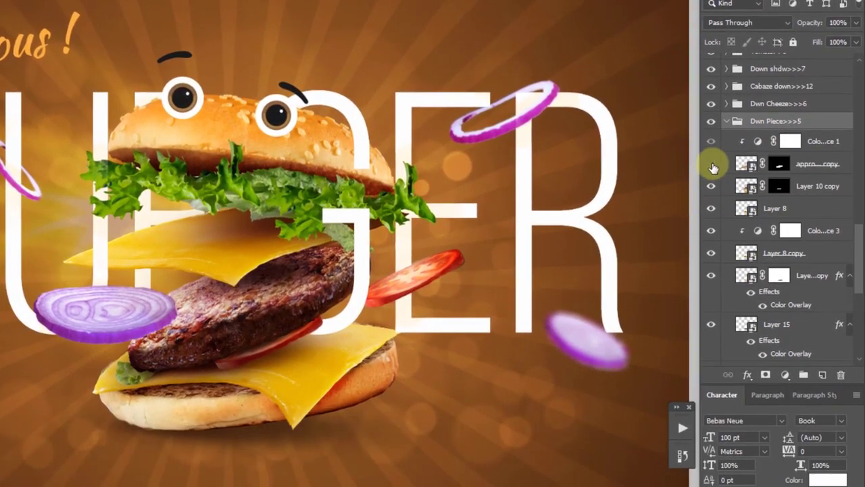
pyautogui.click(711, 255)
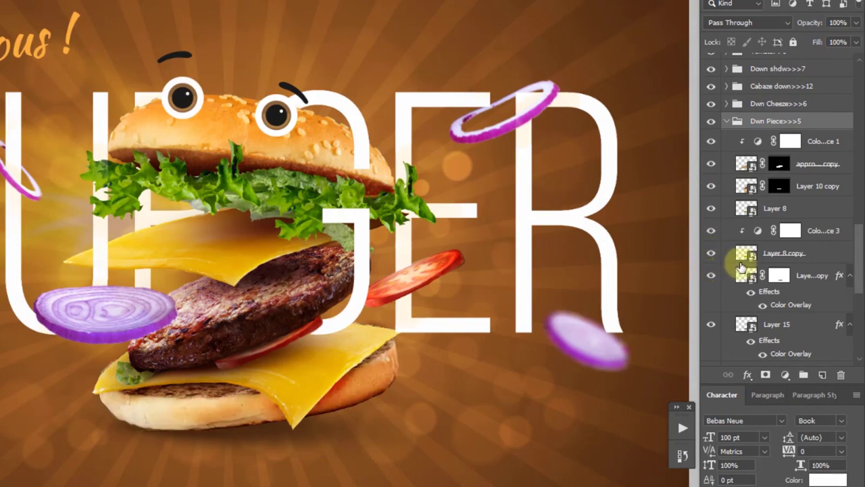
pyautogui.doubleClick(742, 255)
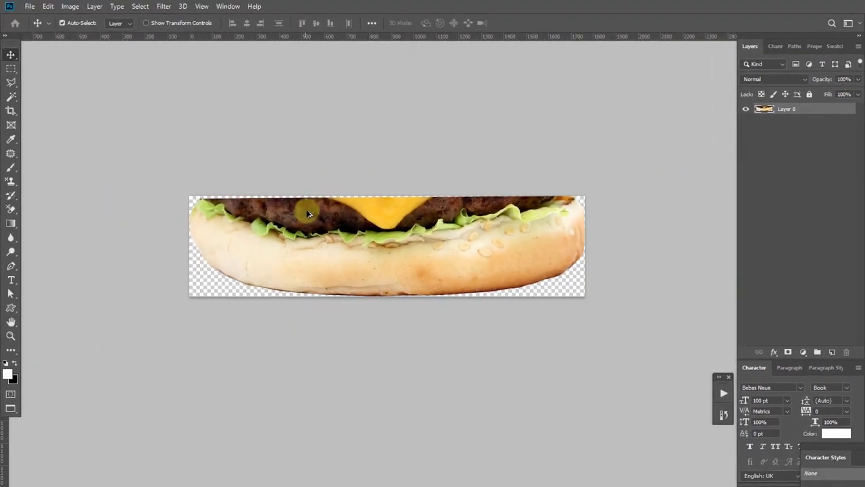
pyautogui.scroll(1, 493, 270)
pyautogui.scroll(1, 456, 244)
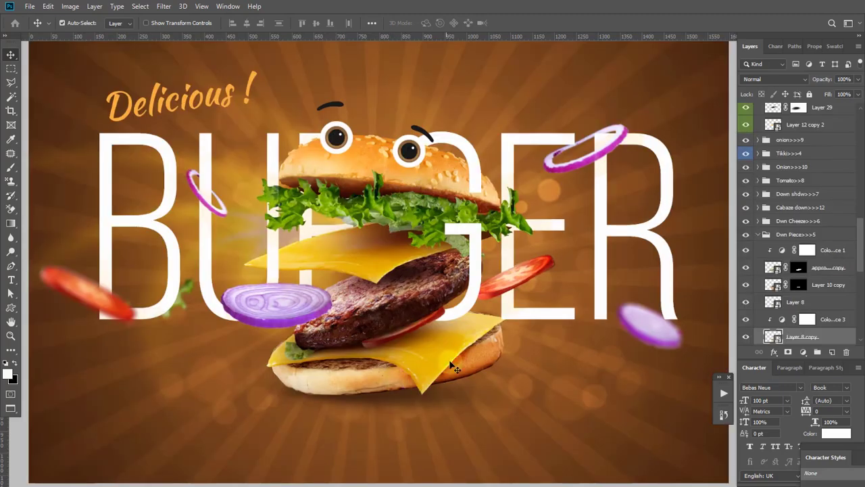
pyautogui.click(758, 234)
pyautogui.keyDown('alt'); pyautogui.click(746, 236); pyautogui.keyUp('alt')
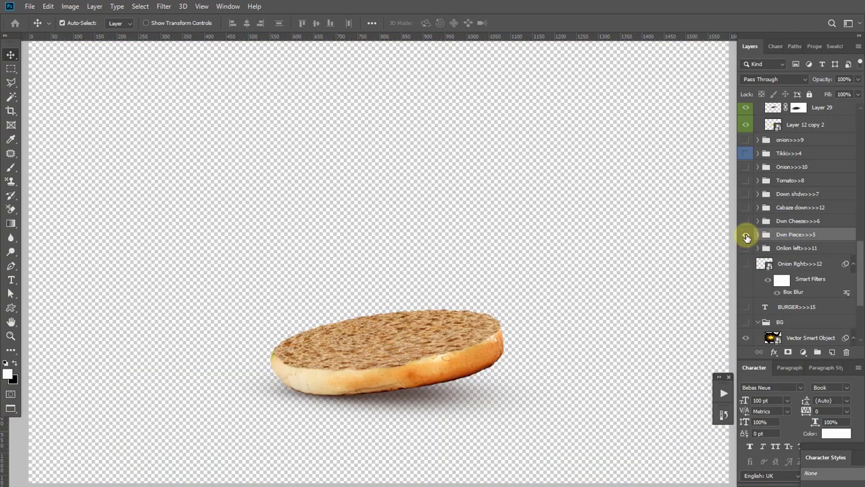
pyautogui.scroll(2, 318, 246)
pyautogui.scroll(2, 350, 312)
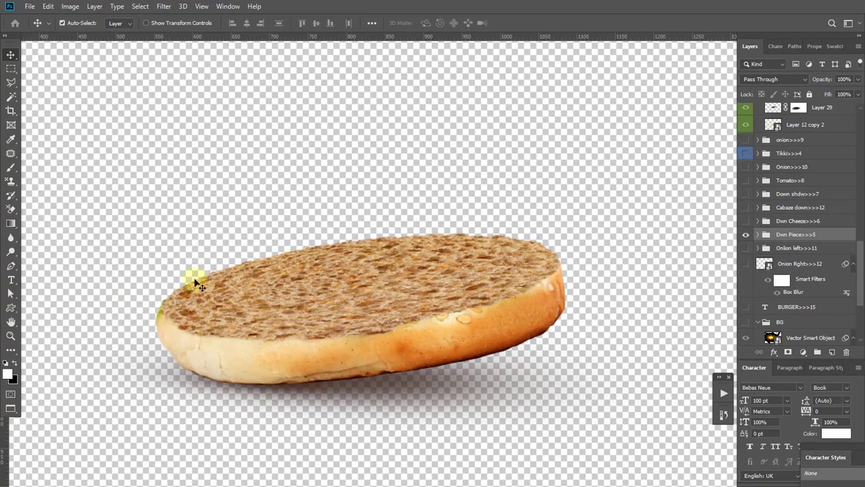
pyautogui.click(498, 270)
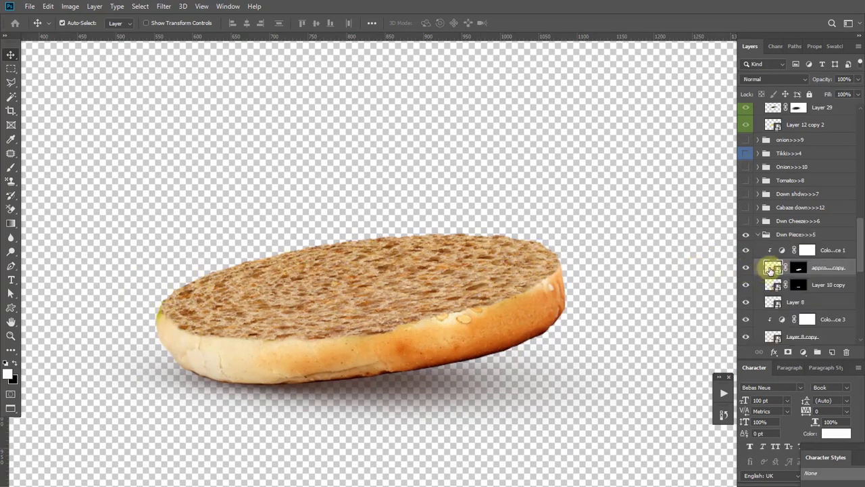
pyautogui.doubleClick(770, 269)
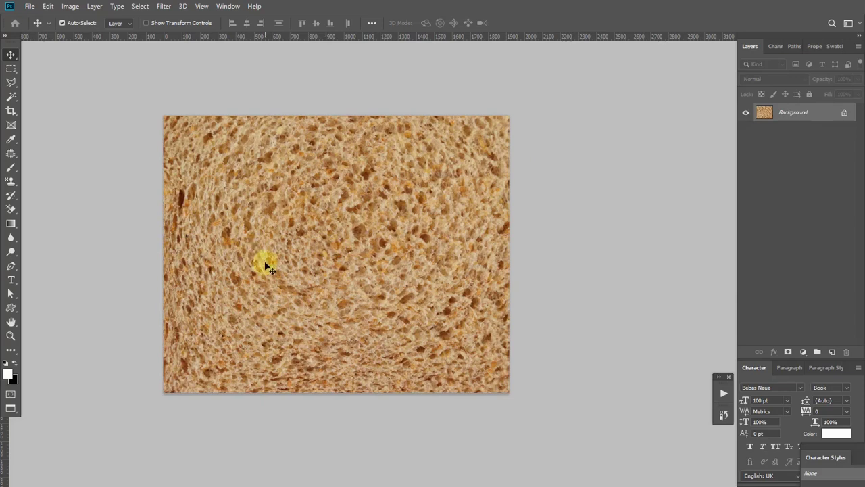
pyautogui.press('ctrl')
pyautogui.hotkey('ctrl', 'w')
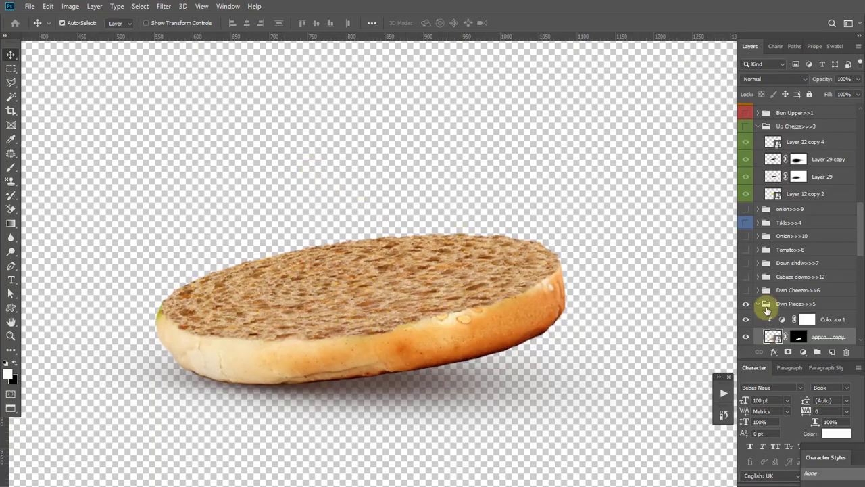
pyautogui.scroll(-2, 798, 318)
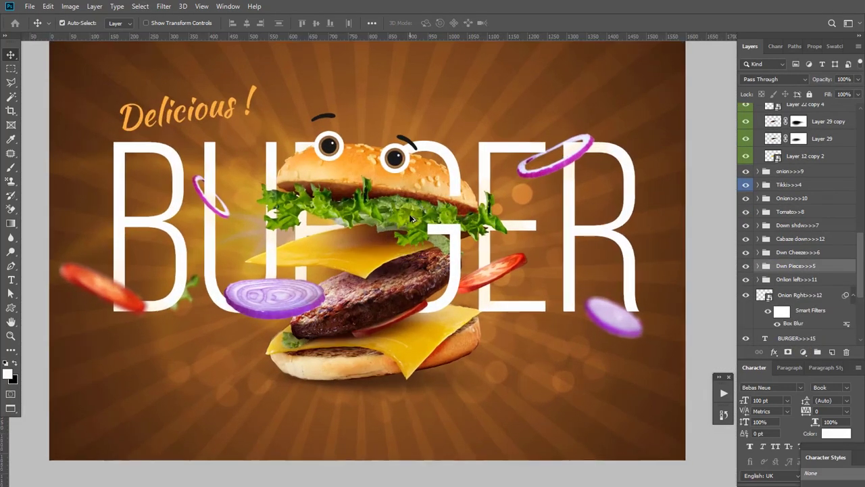
pyautogui.moveTo(452, 220); pyautogui.dragTo(450, 231)
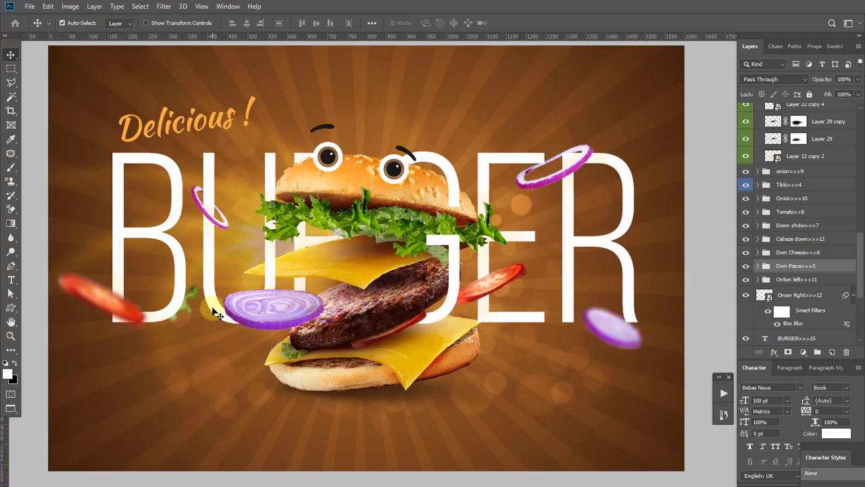
pyautogui.scroll(-1, 370, 277)
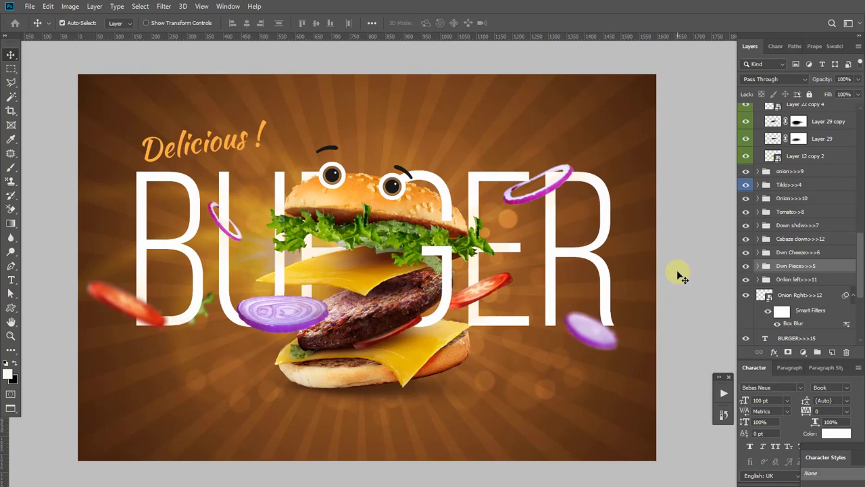
pyautogui.moveTo(679, 274); pyautogui.dragTo(694, 265)
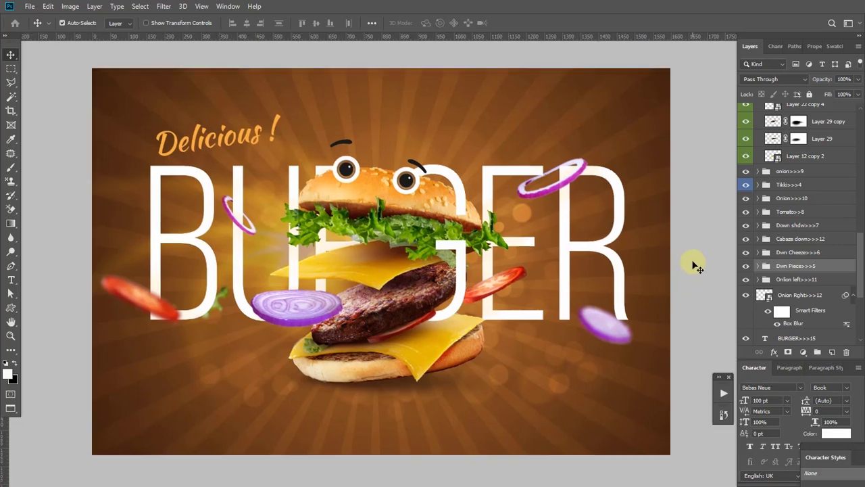